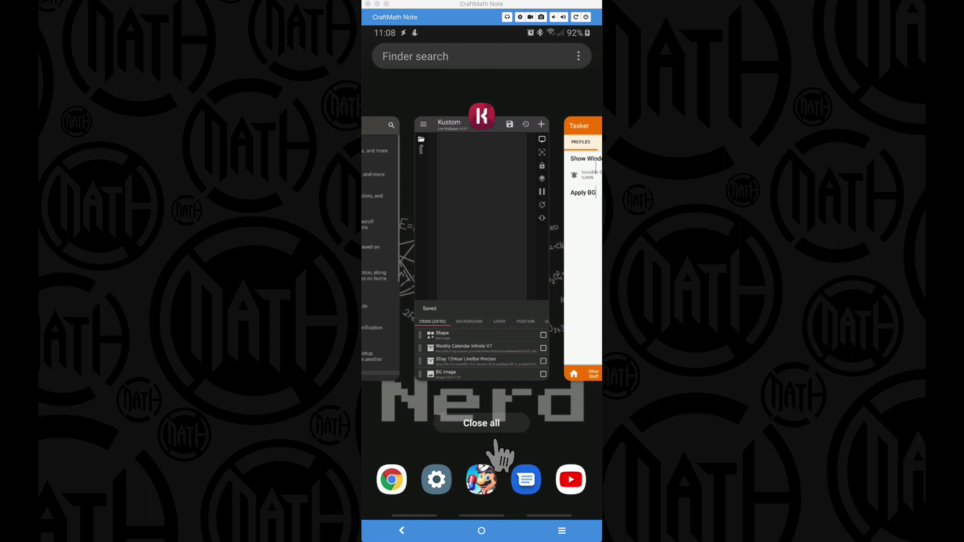
Move between the home screen and the app drawer to examine the background and window label of each
{"action": "left_click", "coordinate": [494, 436]}
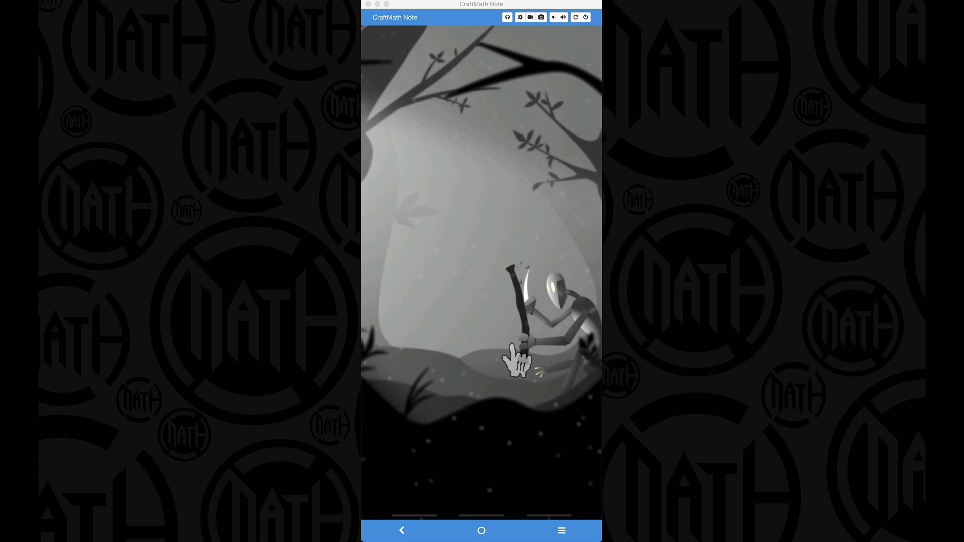
{"action": "left_click_drag", "start_coordinate": [516, 361], "coordinate": [516, 355]}
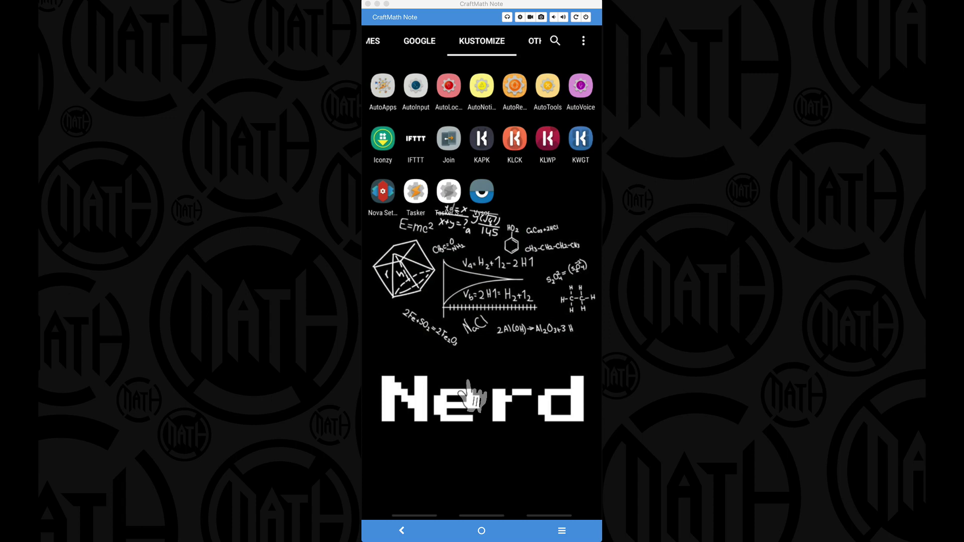
{"action": "left_click_drag", "start_coordinate": [472, 397], "coordinate": [468, 467]}
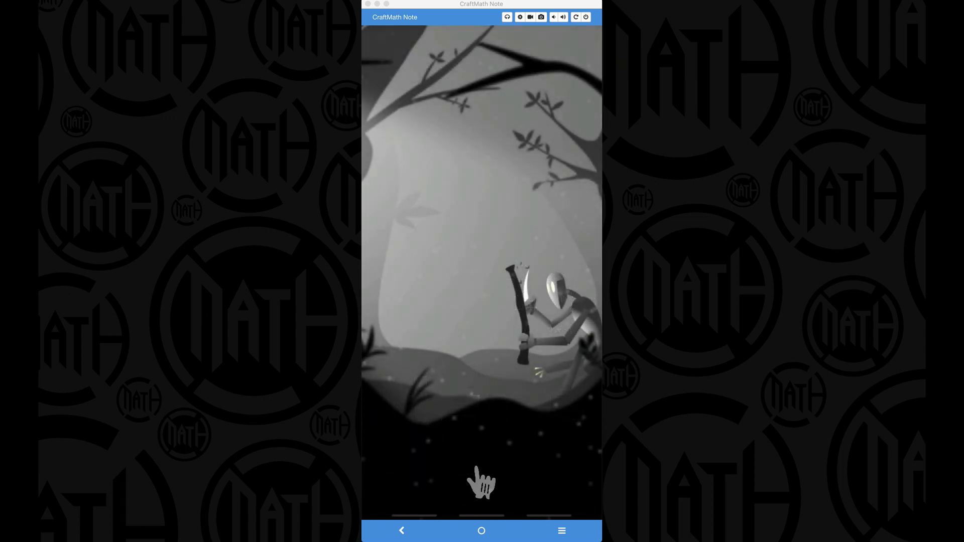
{"action": "left_click", "coordinate": [476, 468]}
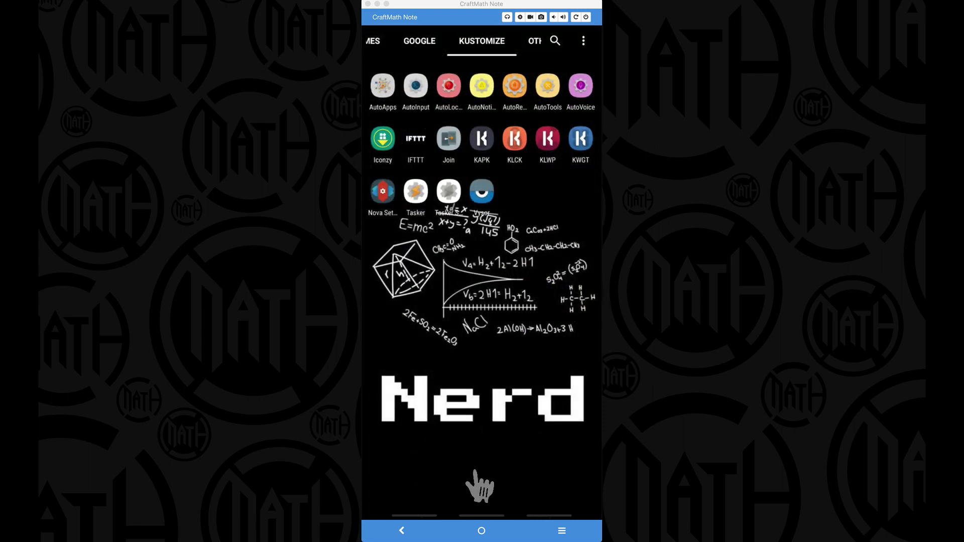
{"action": "key", "text": "Escape"}
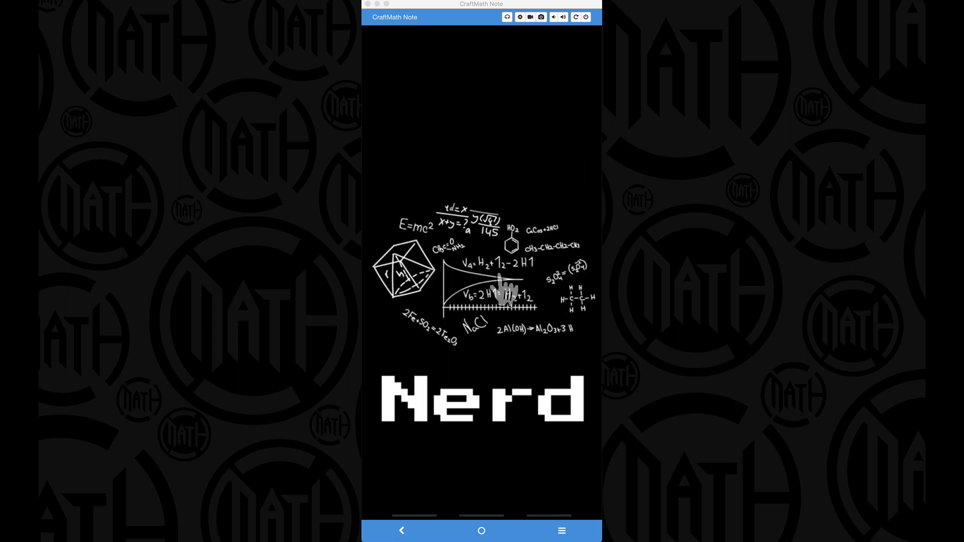
{"action": "left_click", "coordinate": [481, 378]}
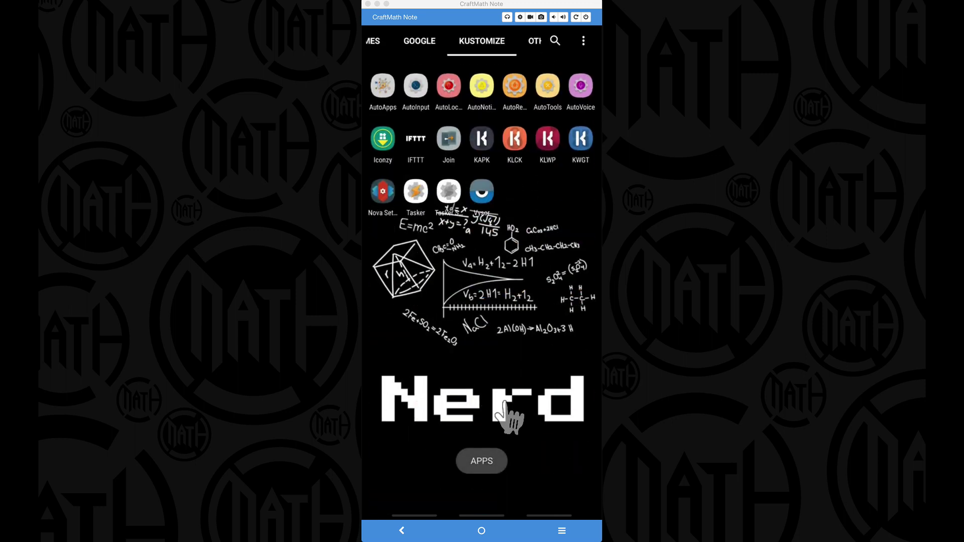
{"action": "left_click", "coordinate": [484, 472]}
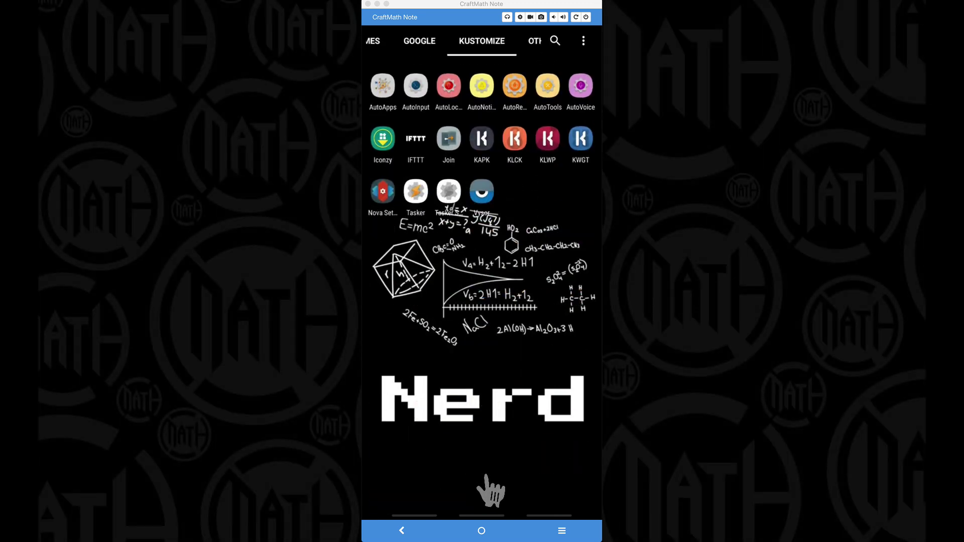
{"action": "left_click", "coordinate": [485, 464]}
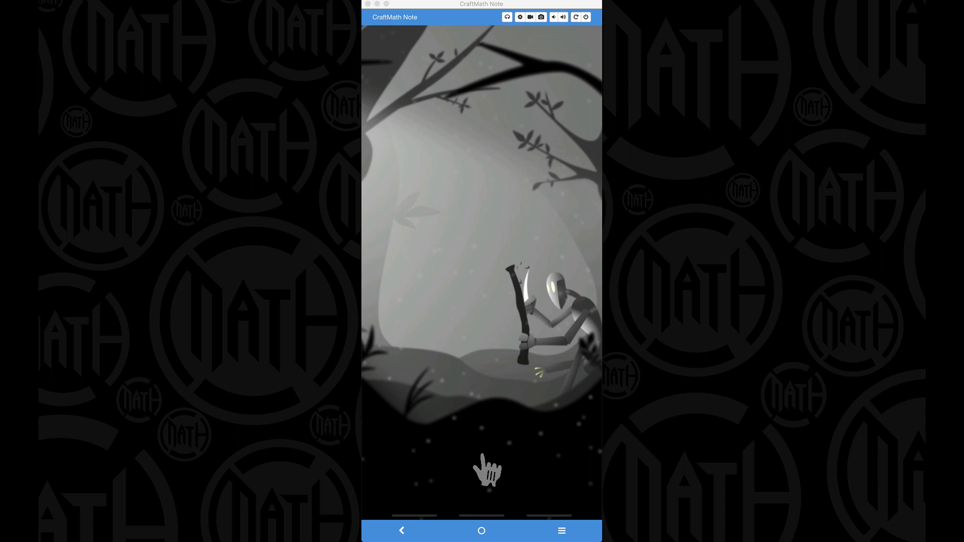
Show the recent apps, the notification shade and the home screen in turn to compare their backgrounds and window labels
{"action": "left_click_drag", "start_coordinate": [484, 512], "coordinate": [485, 465]}
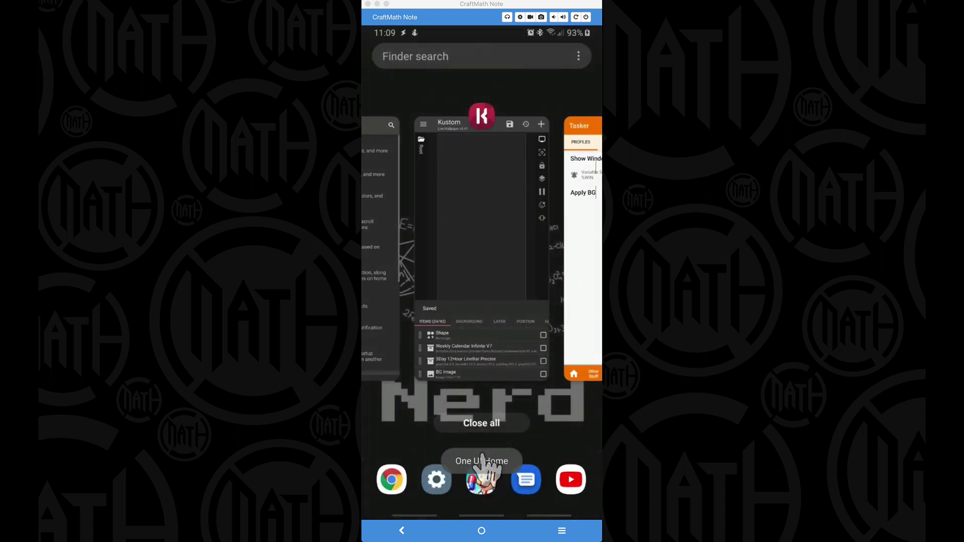
{"action": "left_click", "coordinate": [482, 457]}
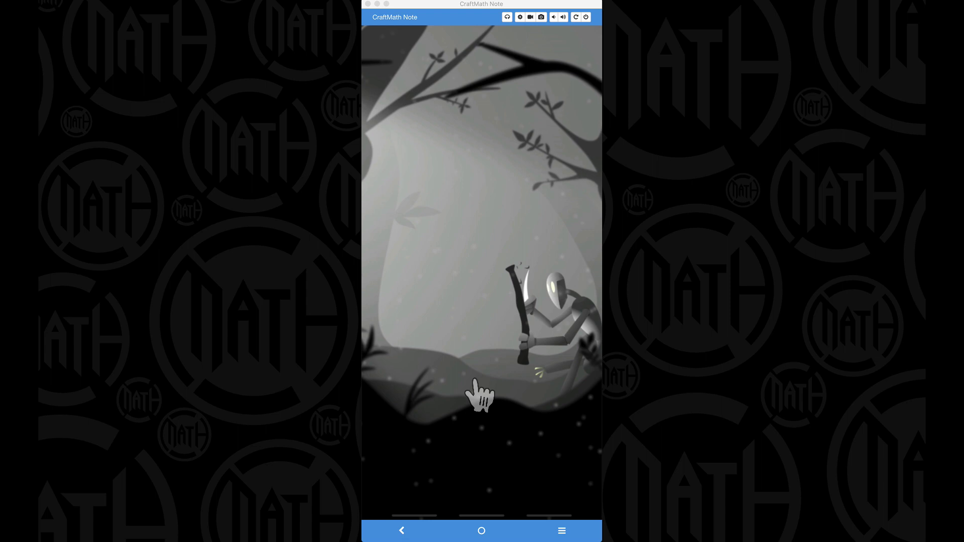
{"action": "key", "text": "ctrl+n"}
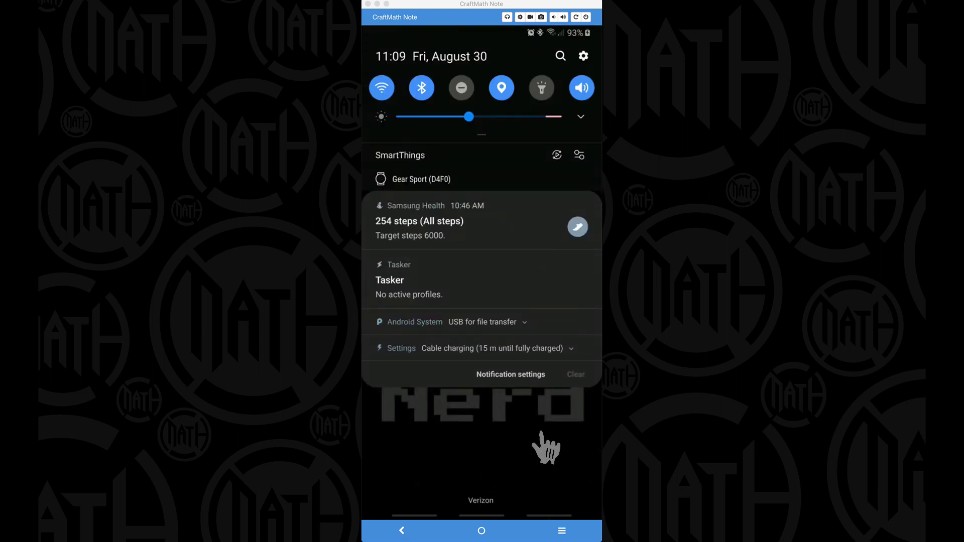
{"action": "left_click", "coordinate": [465, 443]}
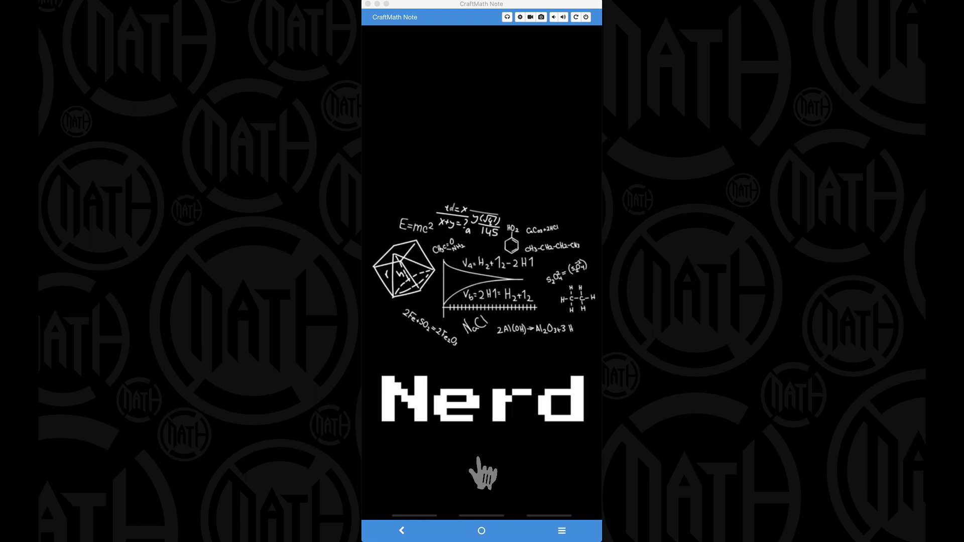
{"action": "key", "text": "alt+s"}
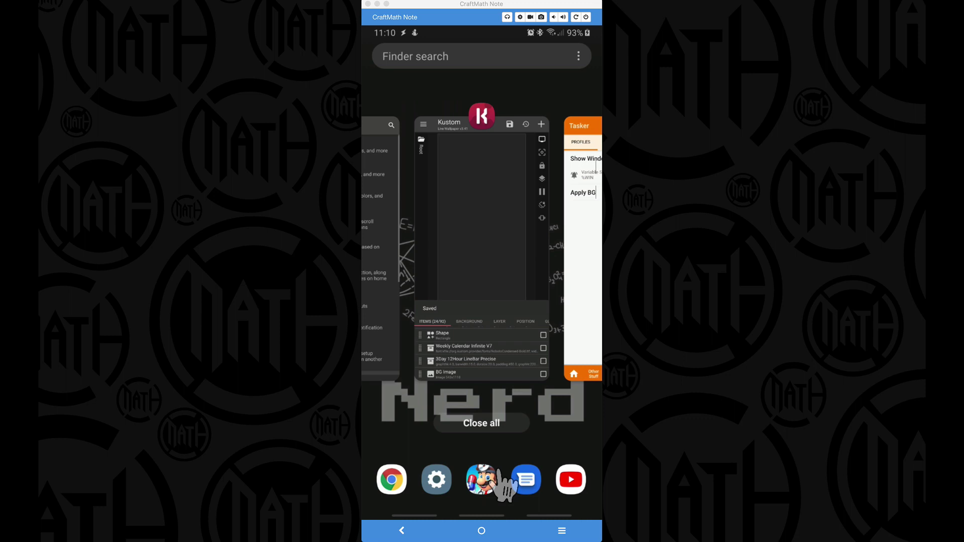
{"action": "key", "text": "alt+h"}
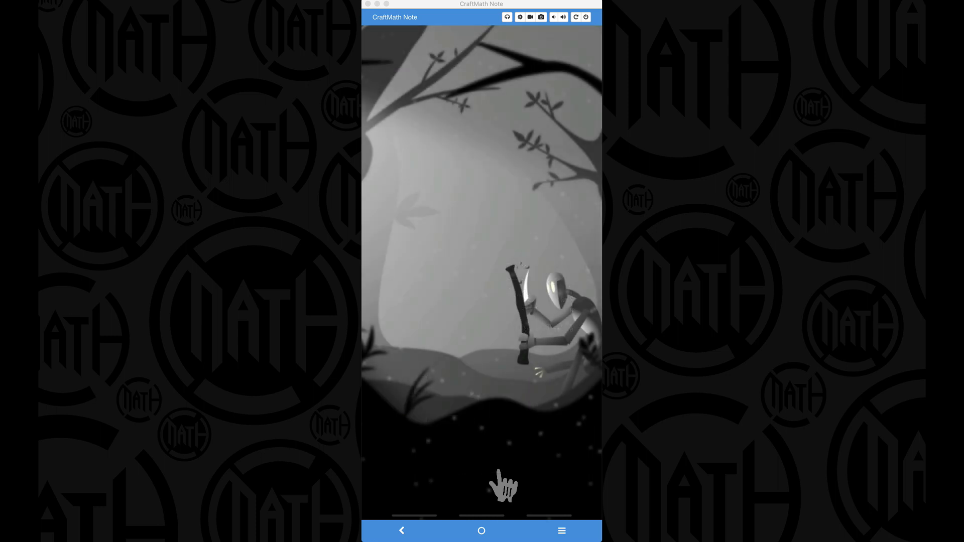
Switch to Tasker and expand the Show Window Name profile to view its trigger and linked task
{"action": "left_click", "coordinate": [498, 472]}
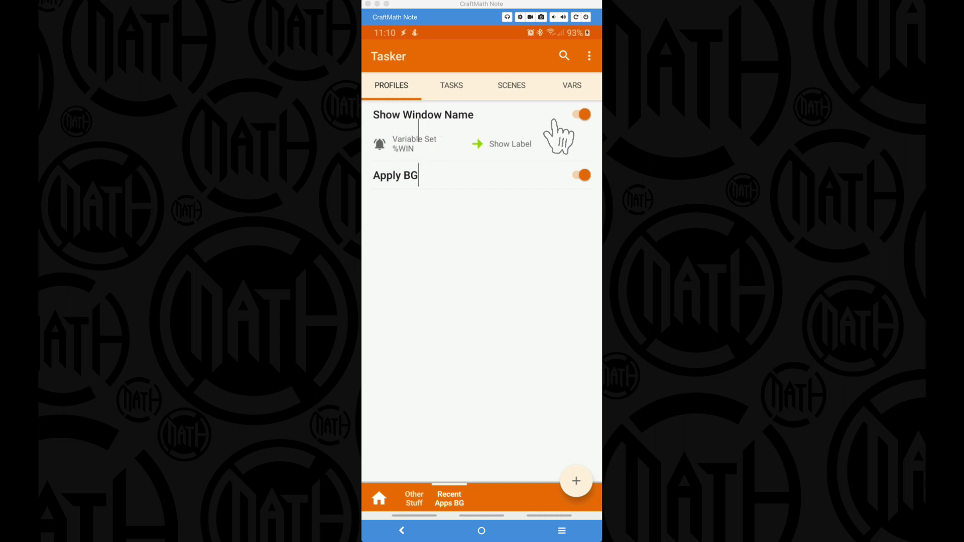
{"action": "left_click", "coordinate": [433, 180]}
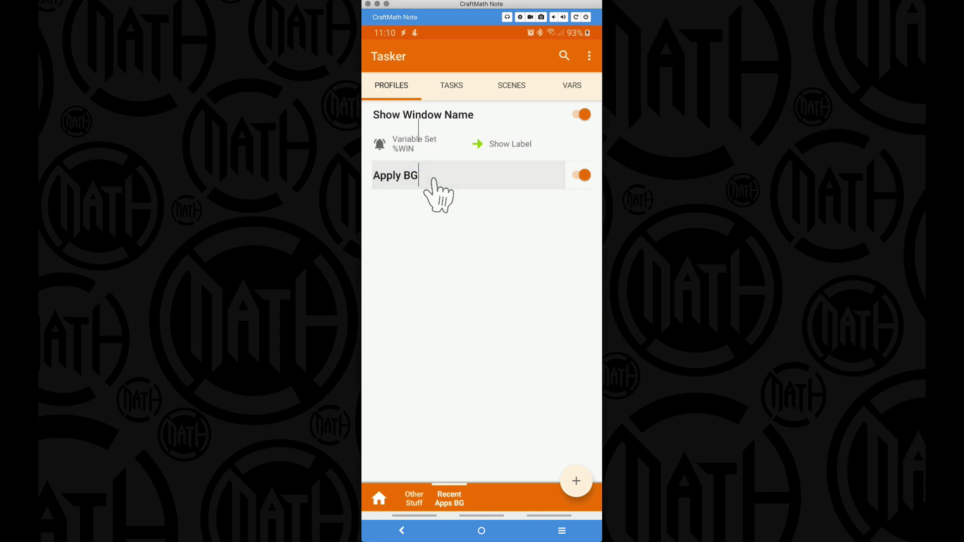
{"action": "left_click", "coordinate": [440, 117]}
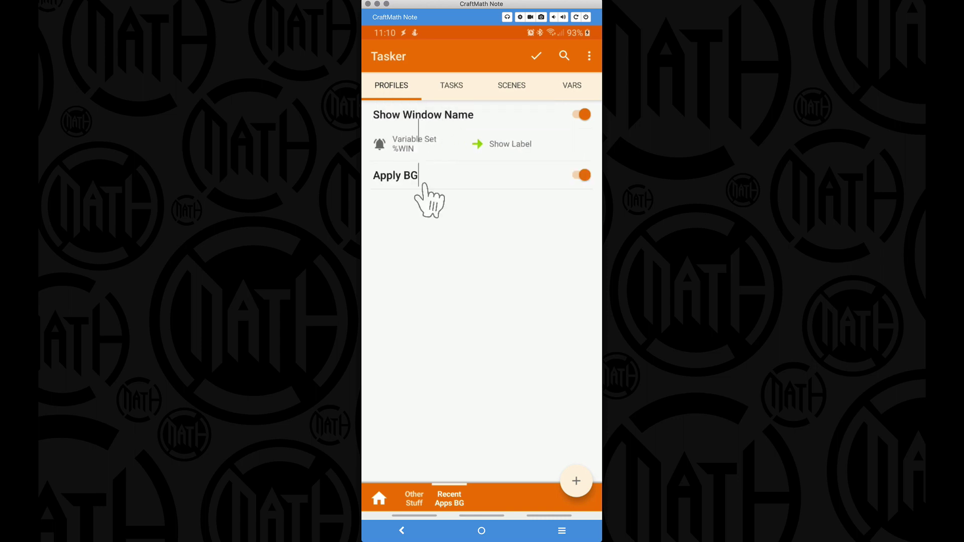
Add a new profile named "name" with a Variable Set event as its trigger
{"action": "left_click", "coordinate": [575, 482]}
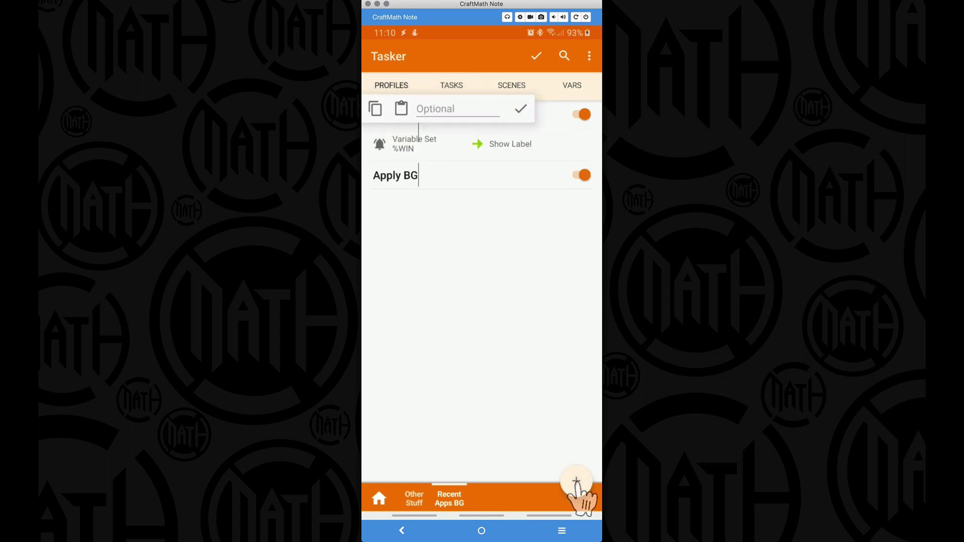
{"action": "left_click", "coordinate": [428, 112]}
{"action": "type", "text": "name"}
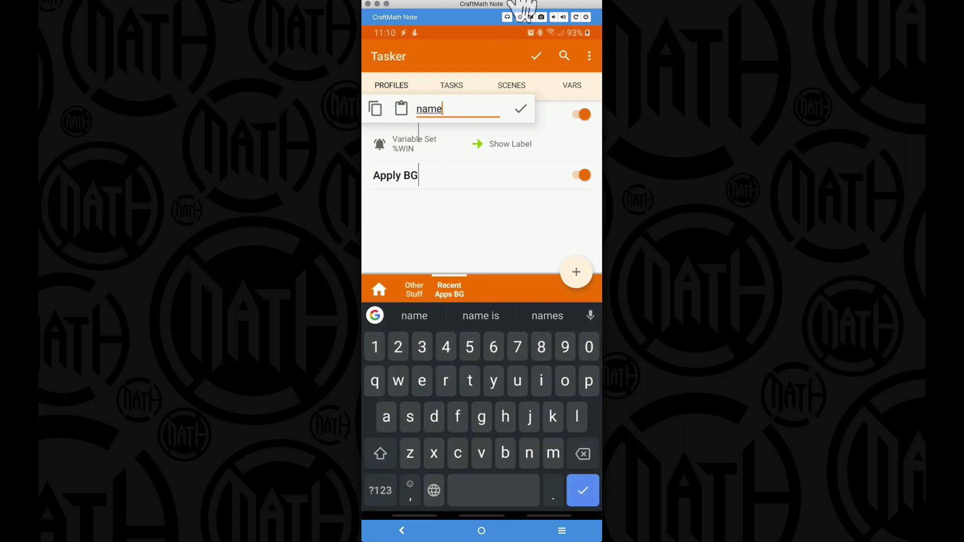
{"action": "left_click", "coordinate": [523, 109]}
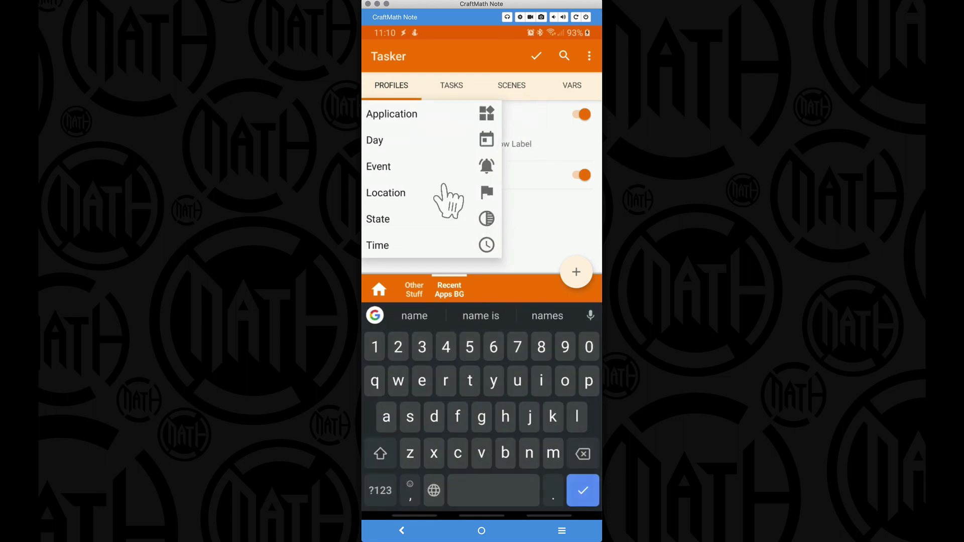
{"action": "left_click", "coordinate": [379, 169]}
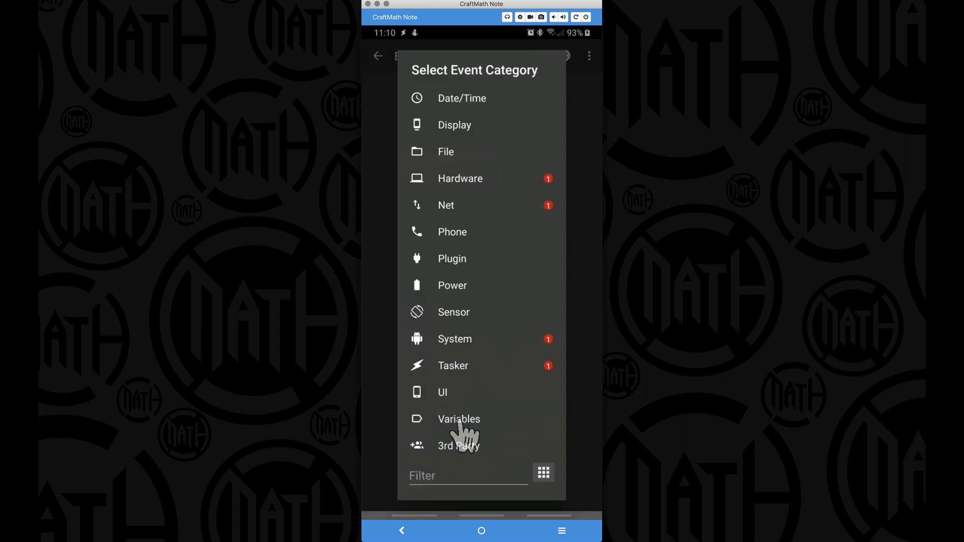
{"action": "left_click", "coordinate": [459, 420]}
{"action": "left_click", "coordinate": [460, 265]}
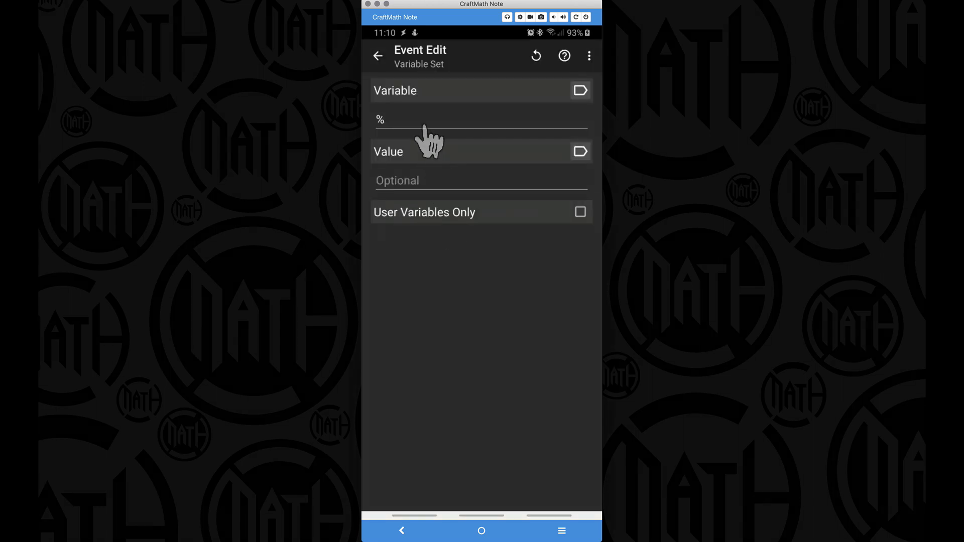
Choose the Window Label variable, %WIN, for the Variable Set event and return to the profile list
{"action": "left_click", "coordinate": [467, 123]}
{"action": "left_click", "coordinate": [580, 91]}
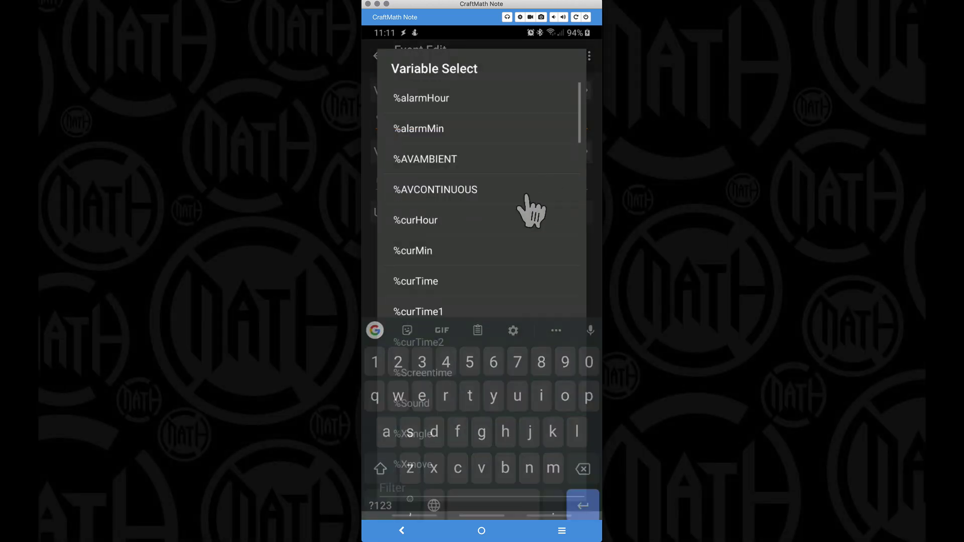
{"action": "scroll", "coordinate": [485, 241], "scroll_direction": "down", "scroll_amount": 15}
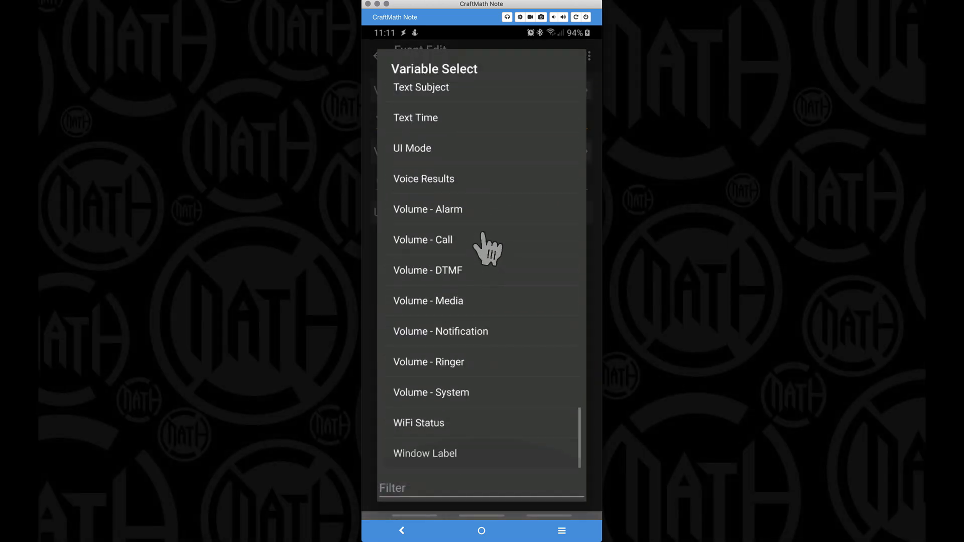
{"action": "left_click", "coordinate": [425, 454]}
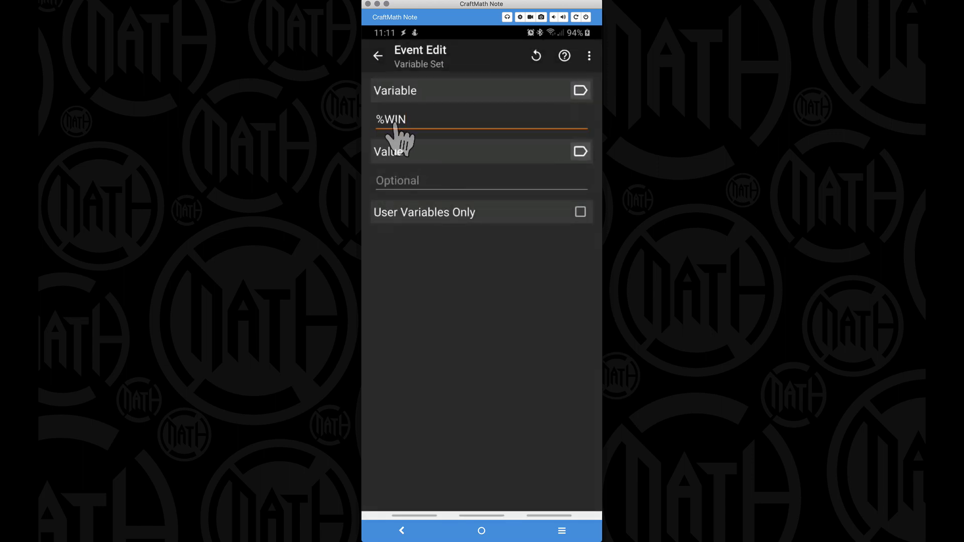
{"action": "left_click", "coordinate": [378, 55]}
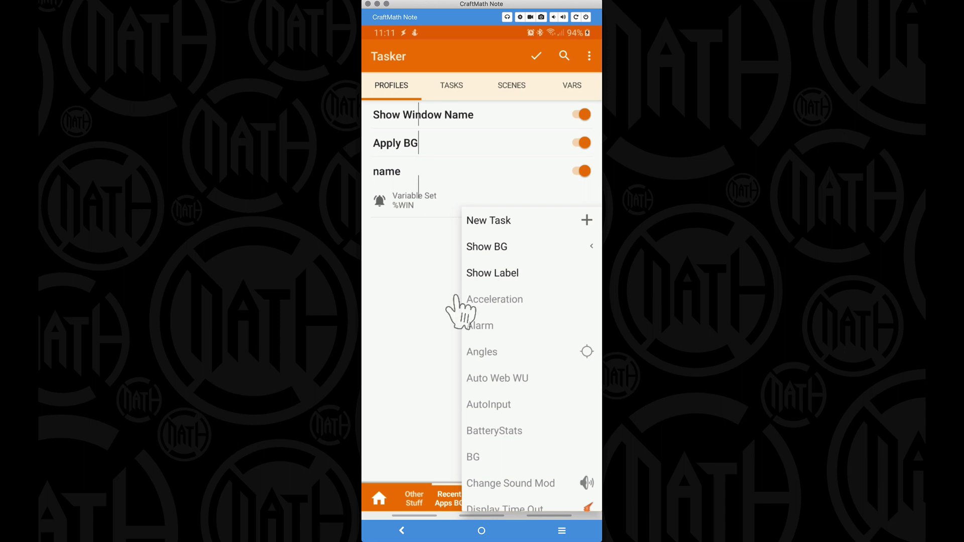
Look through the tasks available for the "name" profile and delete the unfinished profile without linking one
{"action": "scroll", "coordinate": [488, 321], "scroll_direction": "down", "scroll_amount": 10}
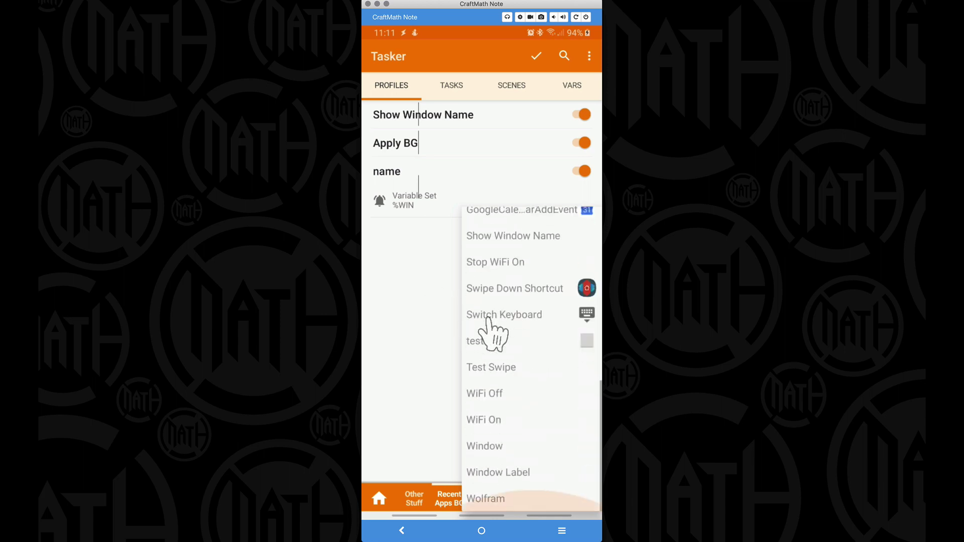
{"action": "scroll", "coordinate": [487, 321], "scroll_direction": "up", "scroll_amount": 10}
{"action": "left_click", "coordinate": [433, 312]}
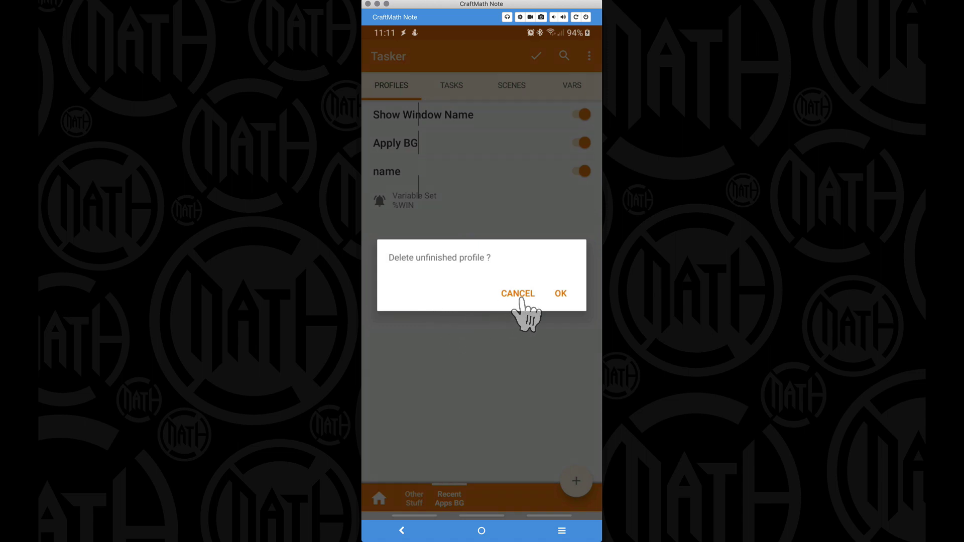
{"action": "left_click", "coordinate": [561, 296]}
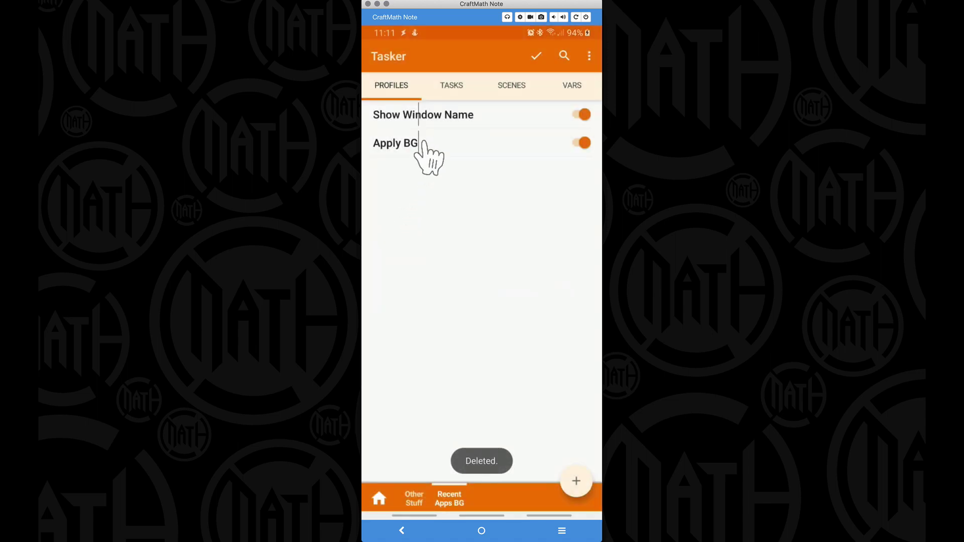
Examine the action in the Show Label task linked to the Show Window Name profile
{"action": "left_click", "coordinate": [433, 121]}
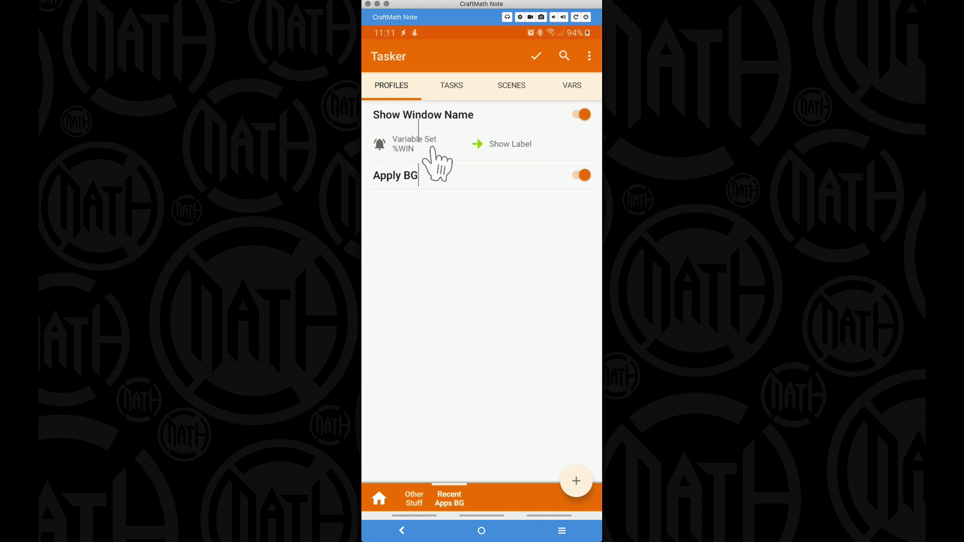
{"action": "left_click", "coordinate": [497, 151]}
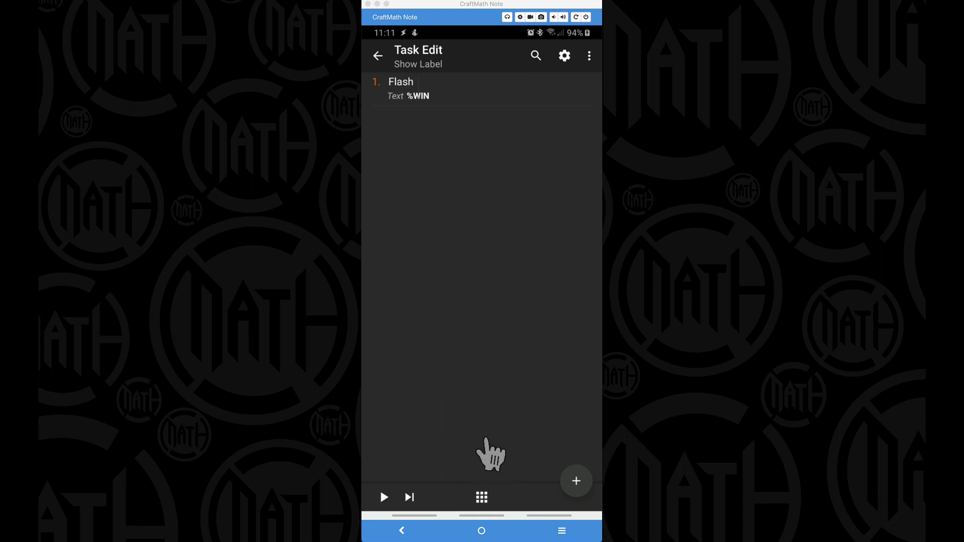
{"action": "left_click", "coordinate": [378, 56]}
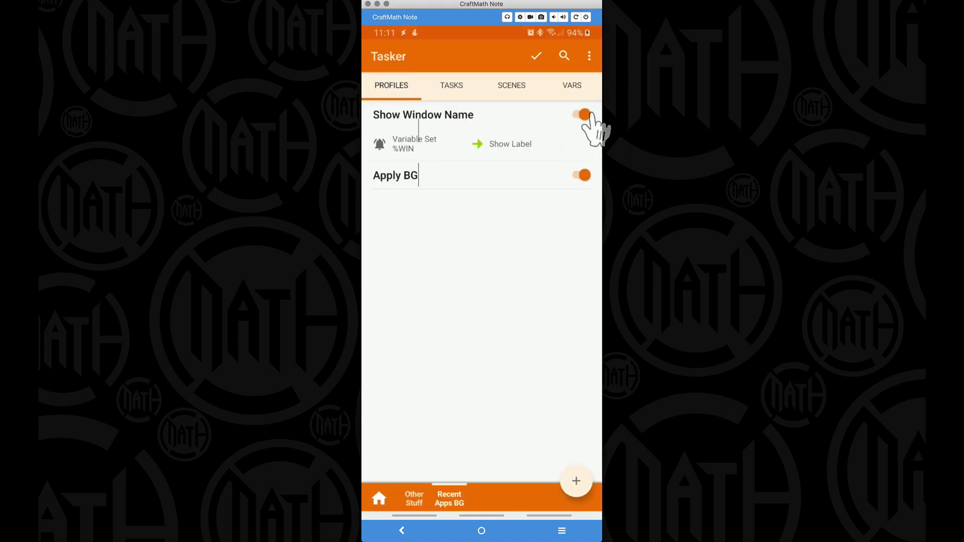
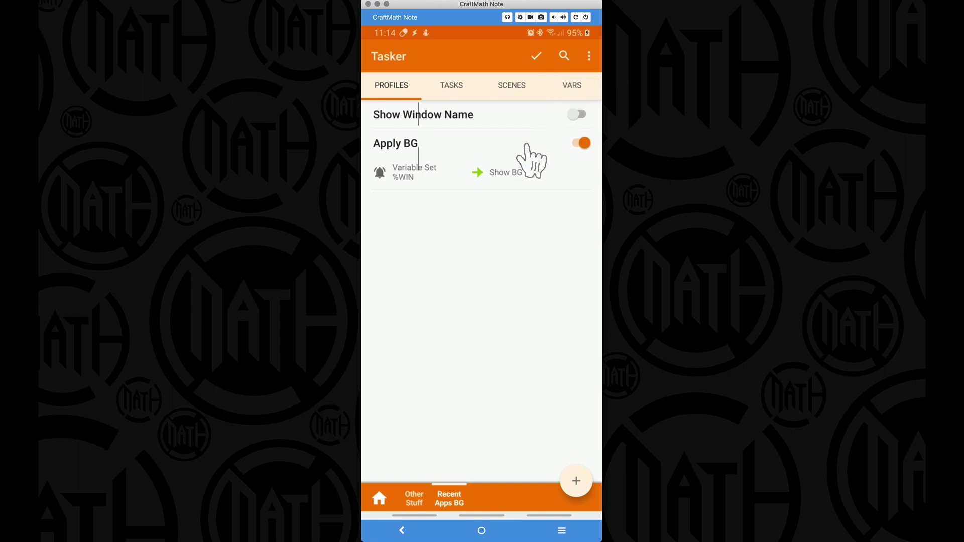
Look over the general and display-on monitoring options in Tasker's Monitor preferences and return to the profile list
{"action": "left_click", "coordinate": [589, 55]}
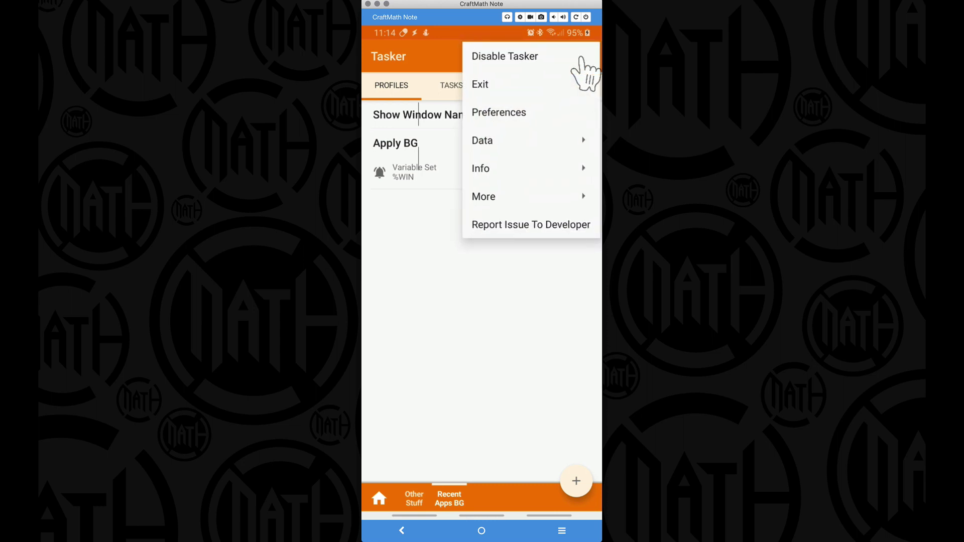
{"action": "left_click", "coordinate": [507, 115]}
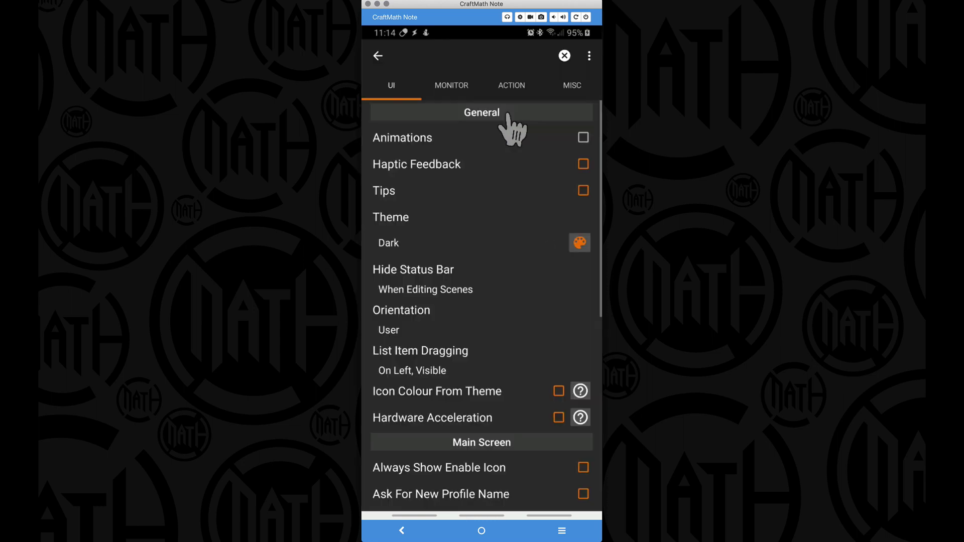
{"action": "left_click", "coordinate": [448, 87]}
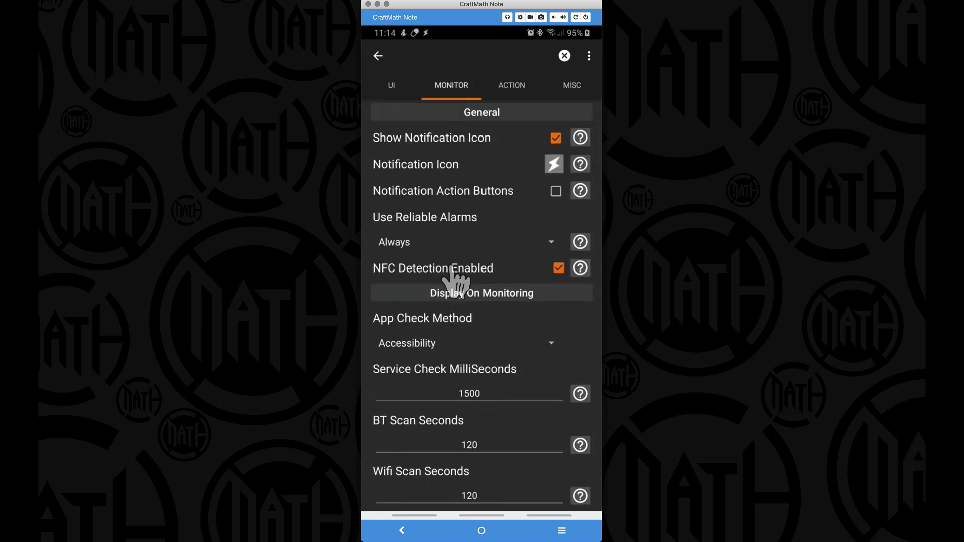
{"action": "left_click", "coordinate": [378, 55]}
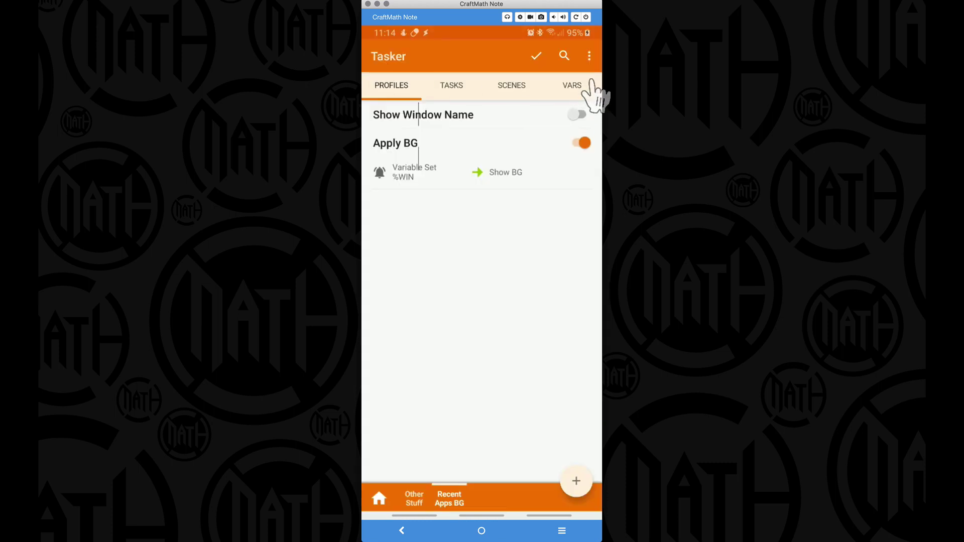
Check the Tasker entry among the installed services in Android's Accessibility Settings and return to the profile list
{"action": "left_click", "coordinate": [590, 55]}
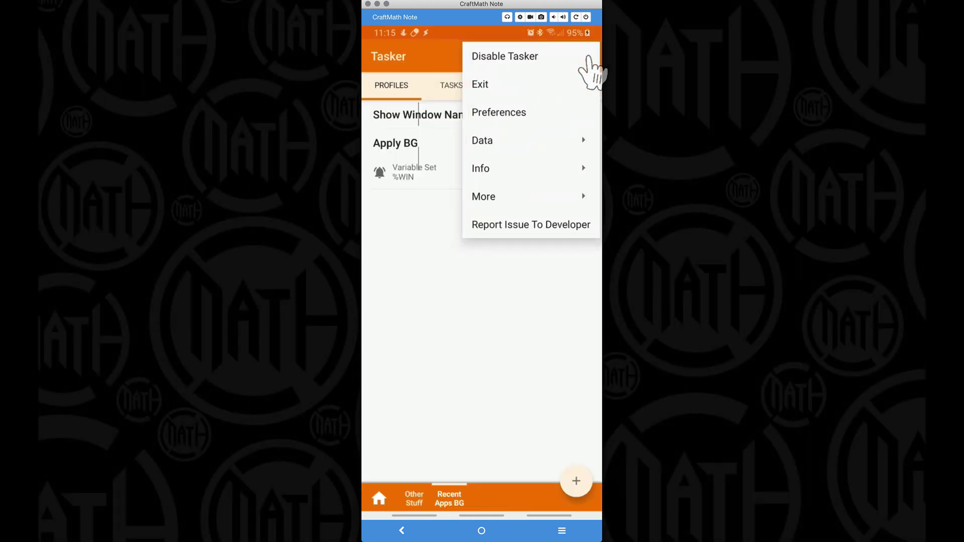
{"action": "left_click", "coordinate": [508, 191]}
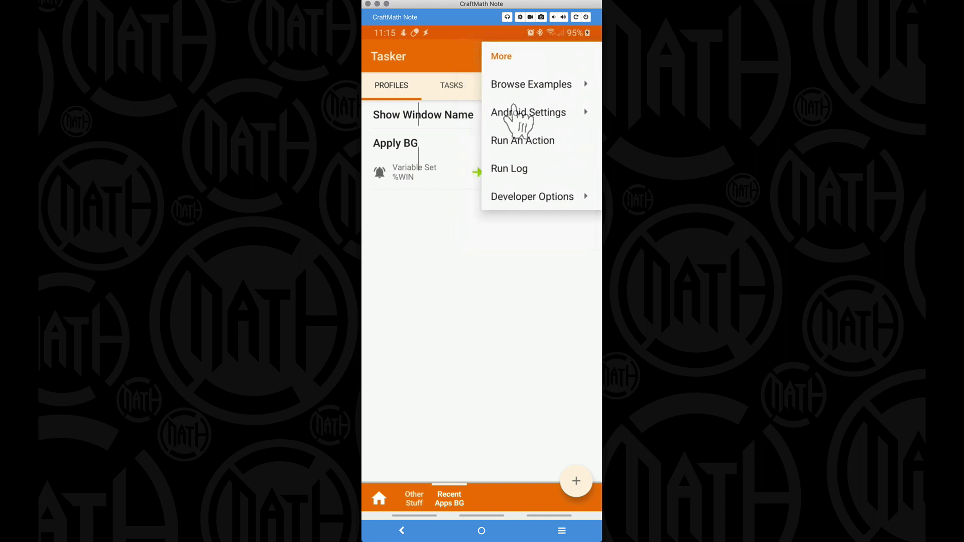
{"action": "left_click", "coordinate": [511, 109]}
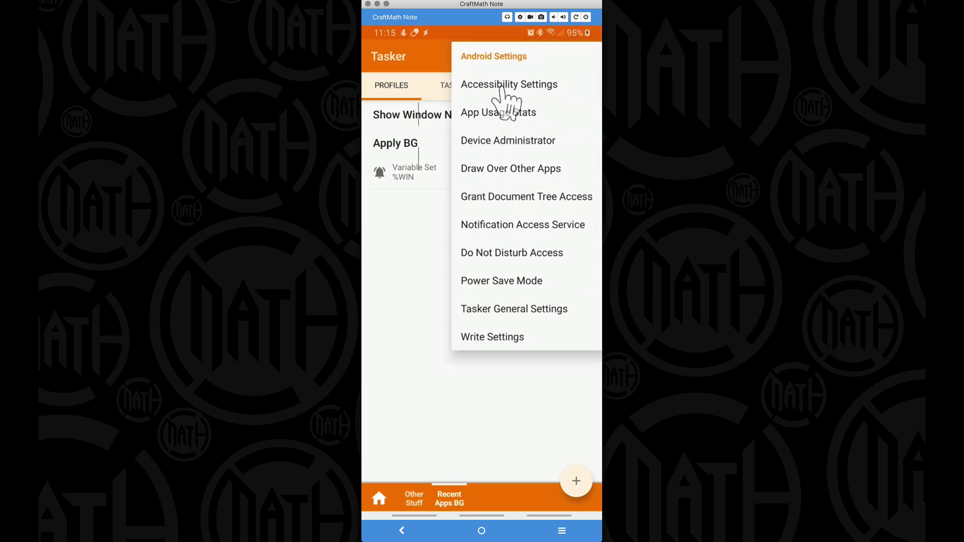
{"action": "left_click", "coordinate": [505, 88]}
{"action": "left_click", "coordinate": [414, 364]}
{"action": "scroll", "coordinate": [422, 452], "scroll_direction": "down", "scroll_amount": 5}
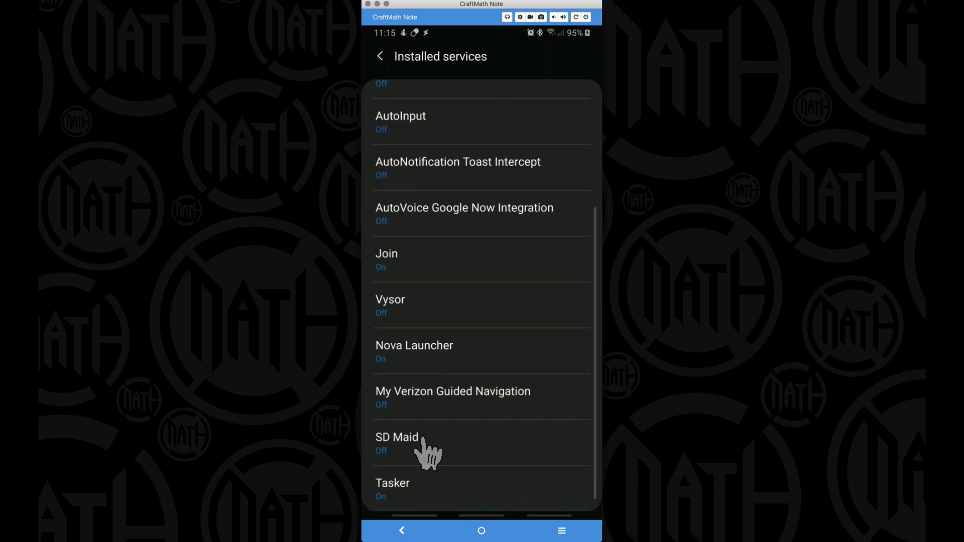
{"action": "left_click", "coordinate": [402, 497]}
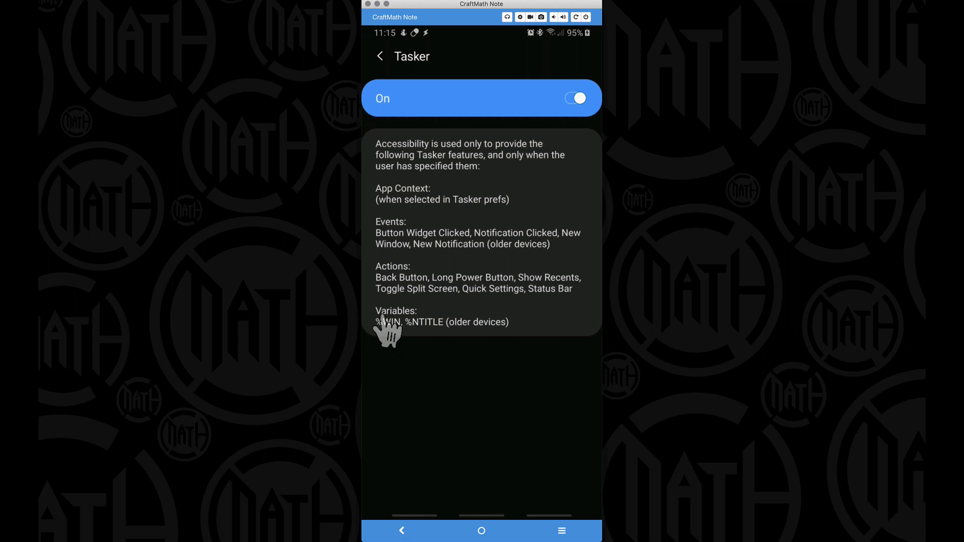
{"action": "left_click", "coordinate": [380, 54]}
{"action": "left_click", "coordinate": [380, 54]}
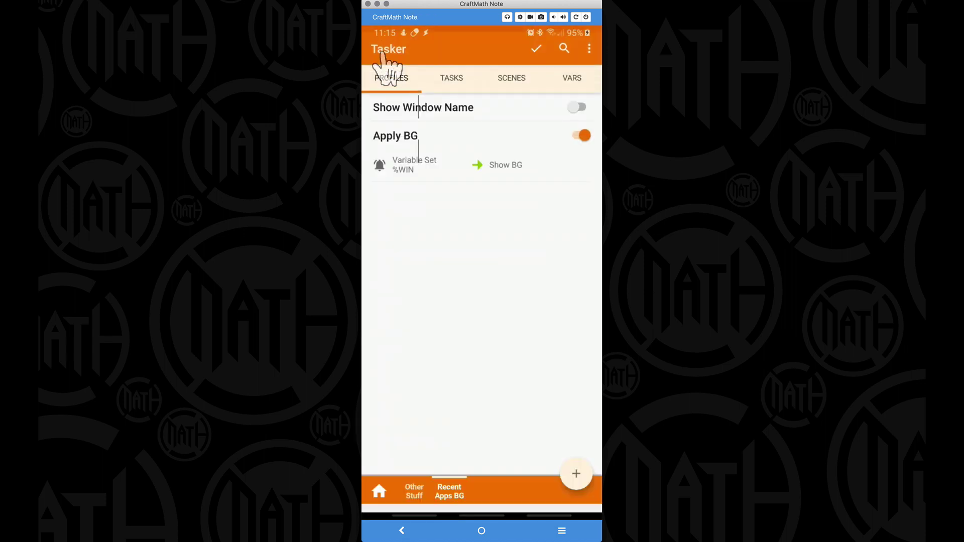
Review the App Check Method setting in the Monitor preferences and go back to the profiles
{"action": "left_click", "coordinate": [590, 56]}
{"action": "left_click", "coordinate": [497, 113]}
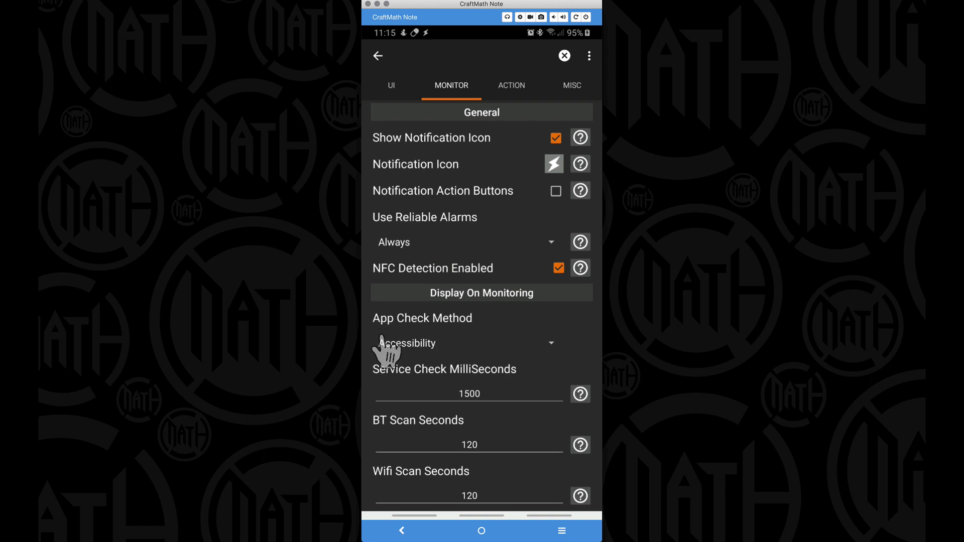
{"action": "left_click", "coordinate": [377, 55]}
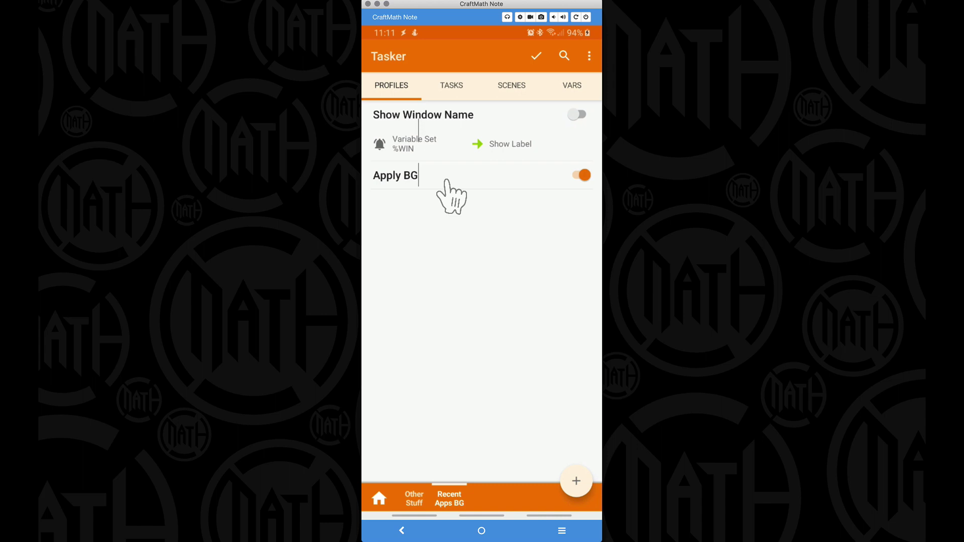
Remove the Notification shade and APPS conditions from the If action of the Show BG task linked to the Apply BG profile
{"action": "left_click", "coordinate": [430, 179]}
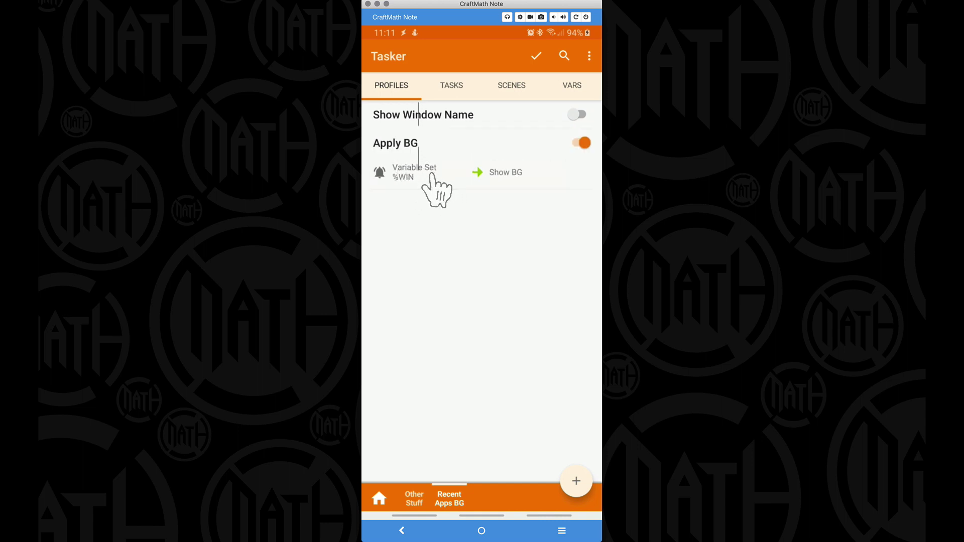
{"action": "left_click", "coordinate": [503, 173]}
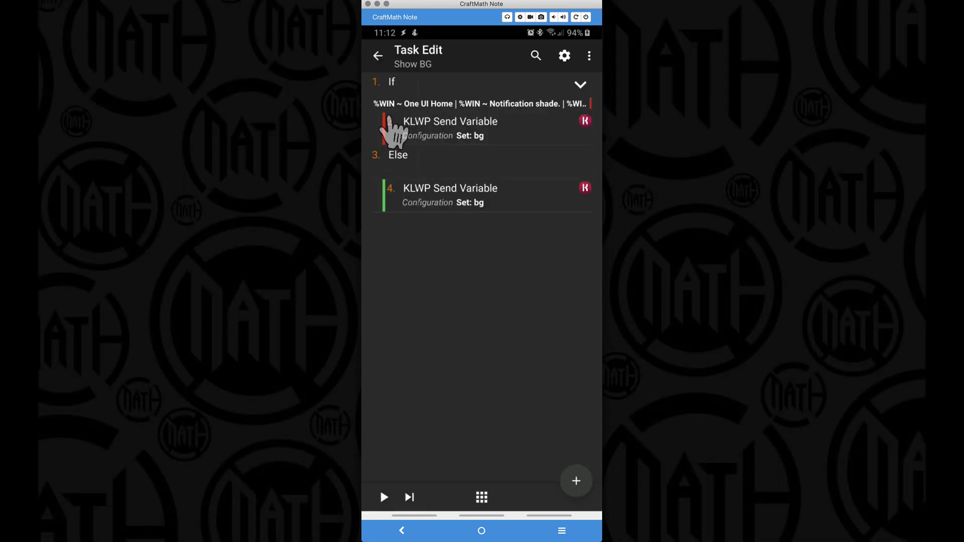
{"action": "left_click", "coordinate": [455, 94]}
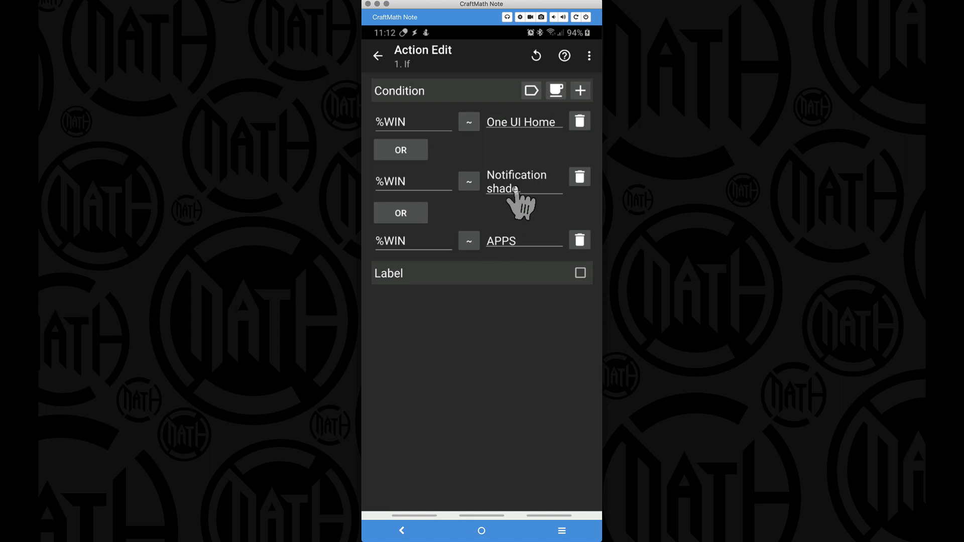
{"action": "left_click", "coordinate": [579, 243]}
{"action": "left_click", "coordinate": [579, 178]}
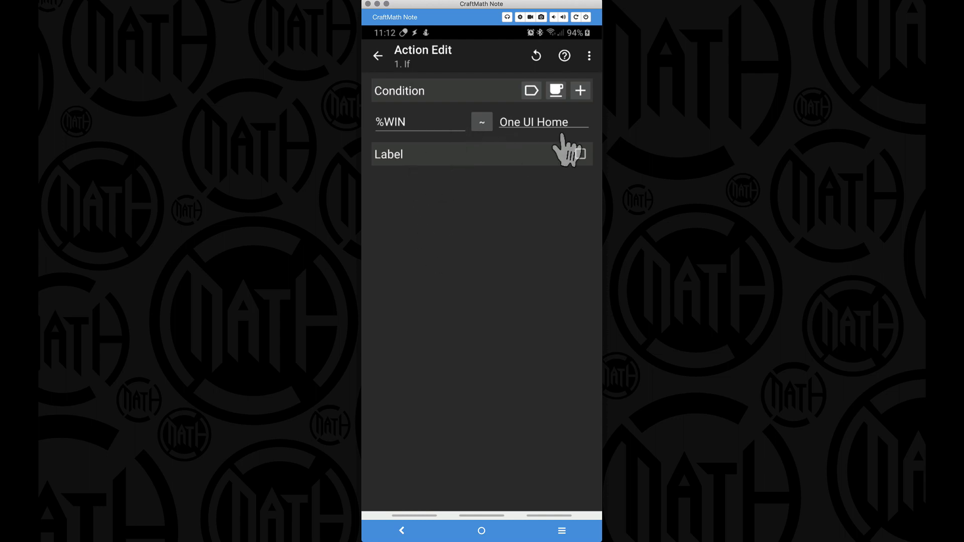
Try adding a second condition joined with OR to the If action and discard it
{"action": "left_click", "coordinate": [579, 92]}
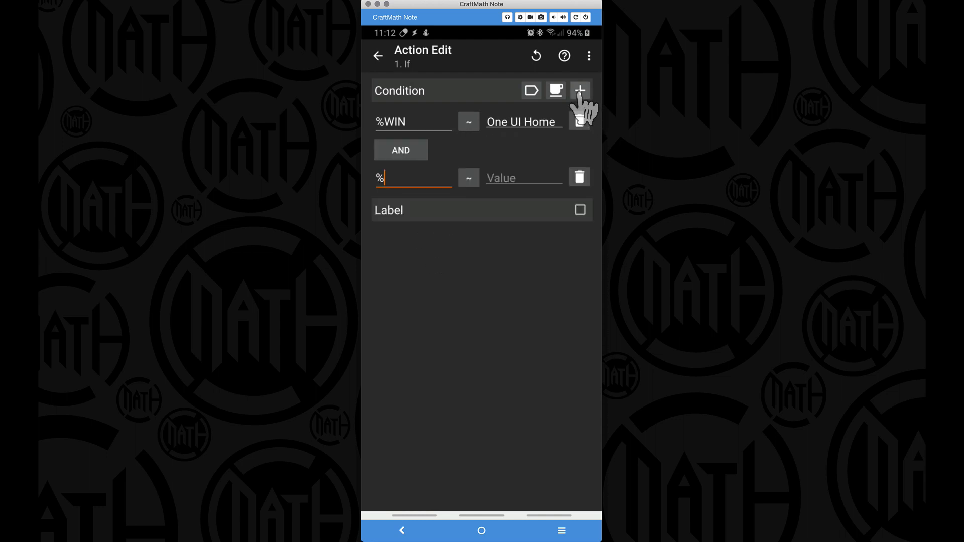
{"action": "left_click", "coordinate": [400, 149]}
{"action": "left_click", "coordinate": [408, 246]}
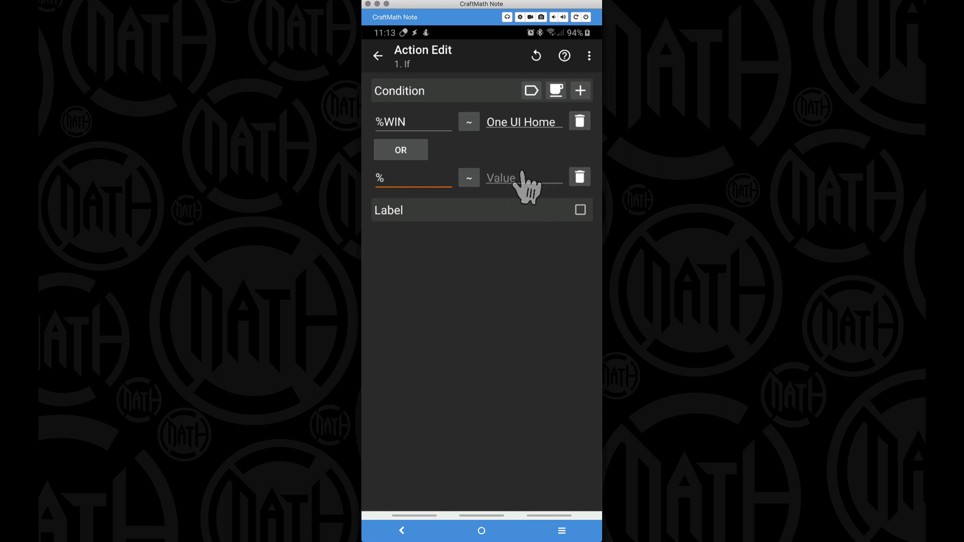
{"action": "left_click", "coordinate": [579, 178]}
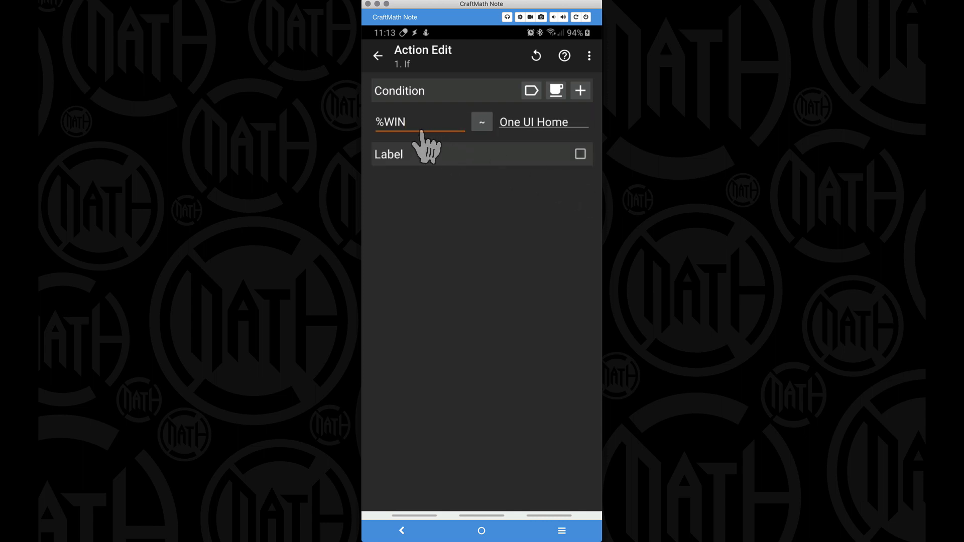
Examine the Tasker String and Kustom Variable in the If branch's KLWP Send Variable action and return to the task
{"action": "left_click", "coordinate": [378, 56]}
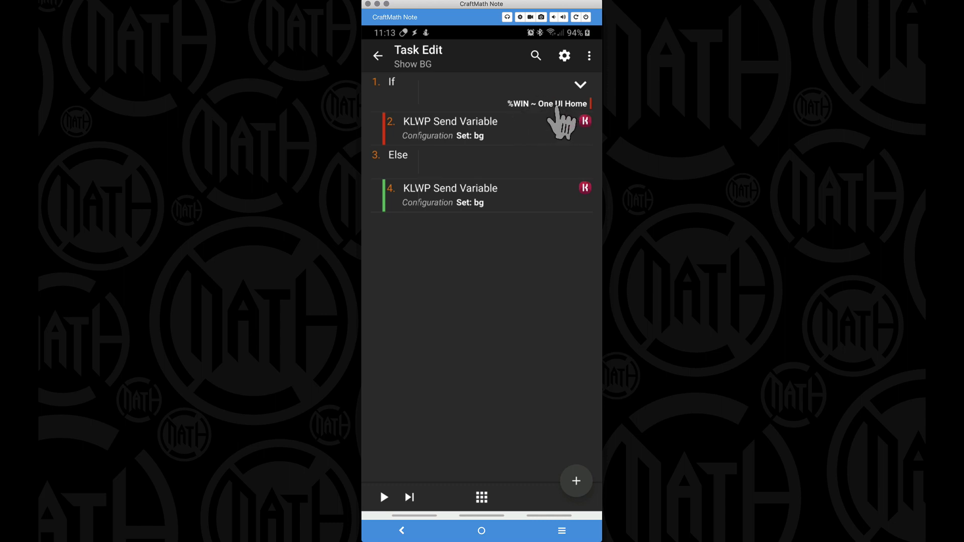
{"action": "left_click", "coordinate": [444, 126]}
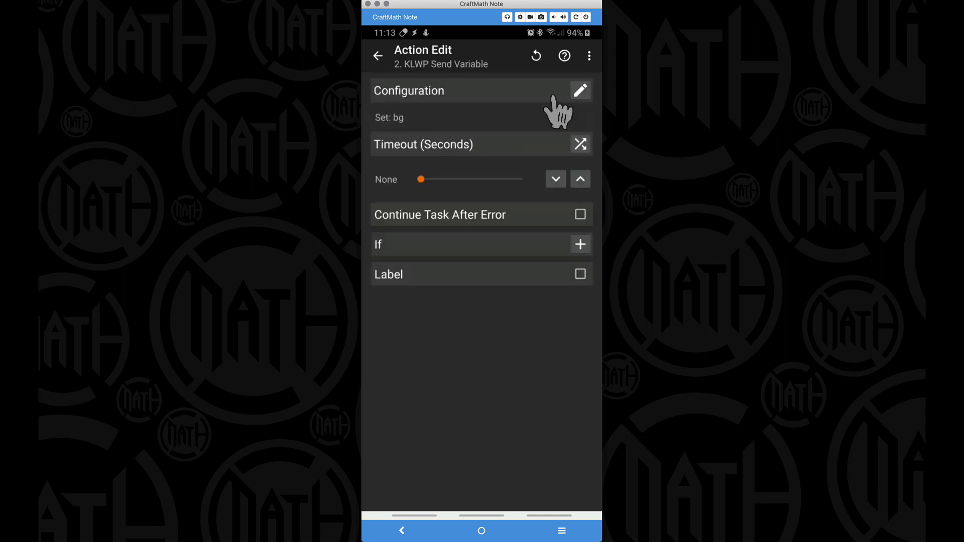
{"action": "left_click", "coordinate": [581, 91]}
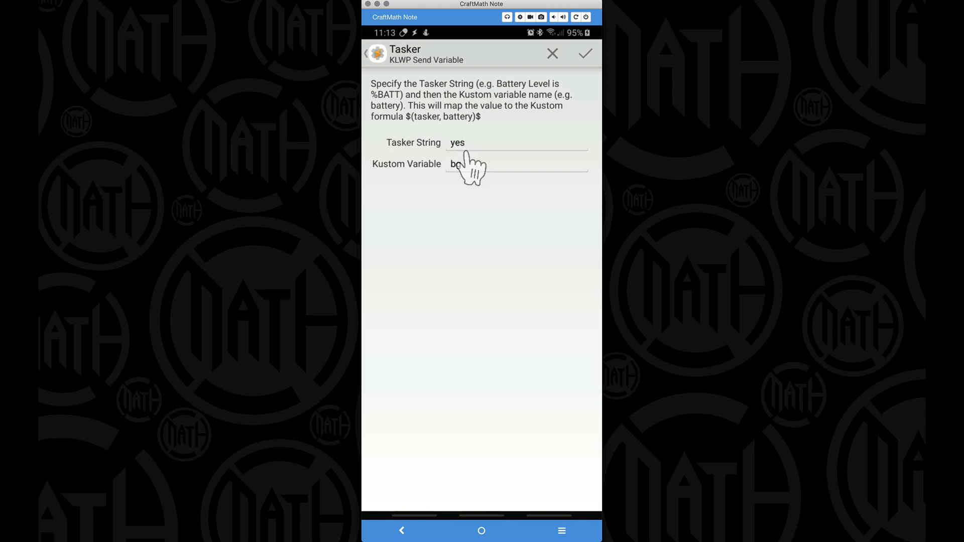
{"action": "key", "text": "BackSpace"}
{"action": "key", "text": "BackSpace"}
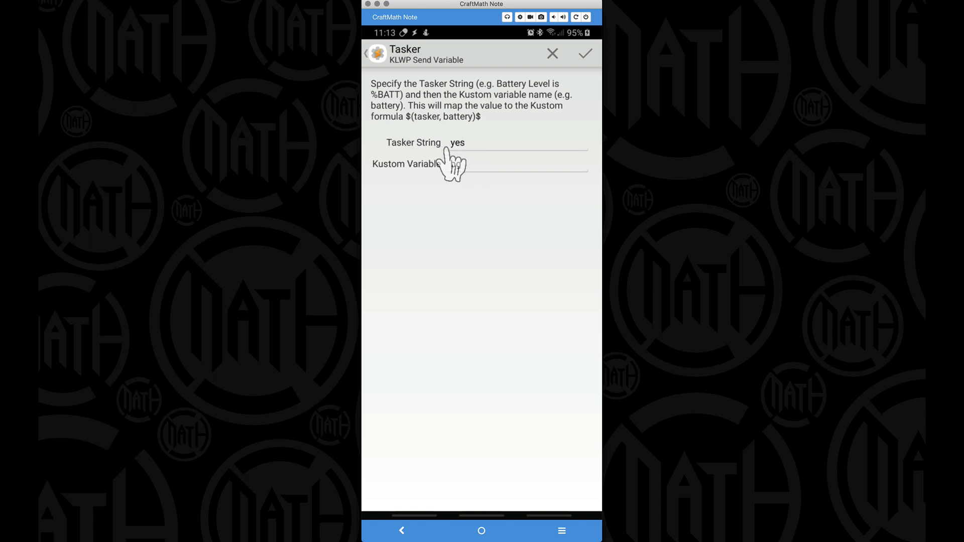
{"action": "type", "text": "bg"}
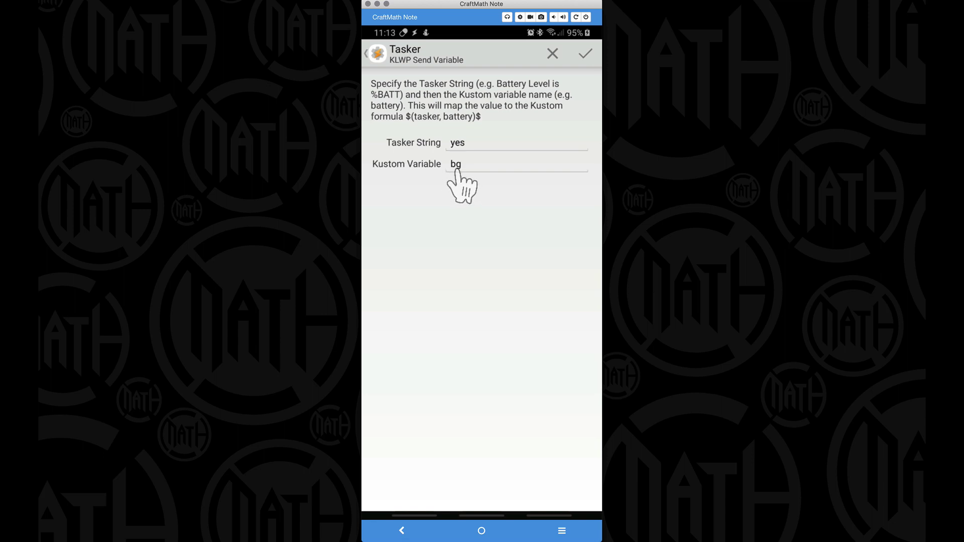
{"action": "left_click", "coordinate": [586, 53]}
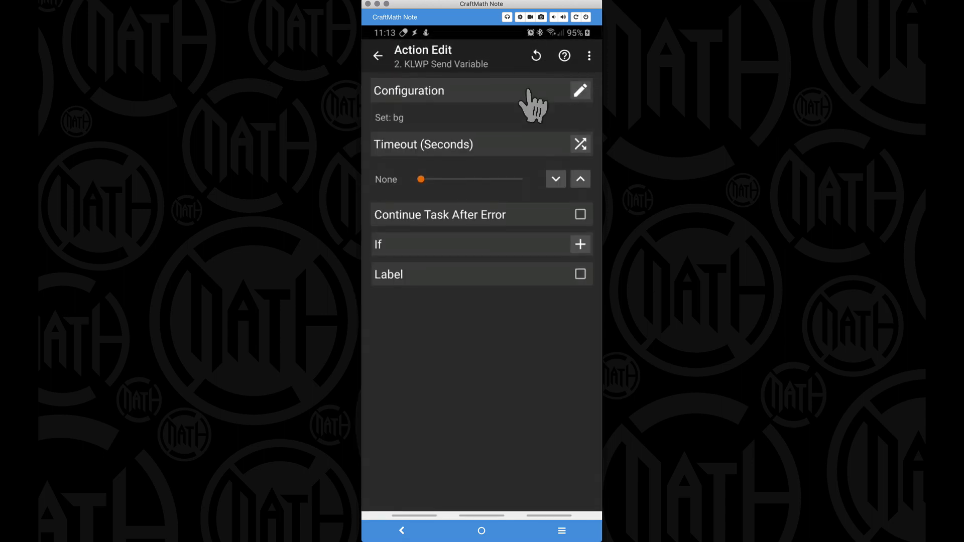
{"action": "left_click", "coordinate": [377, 56]}
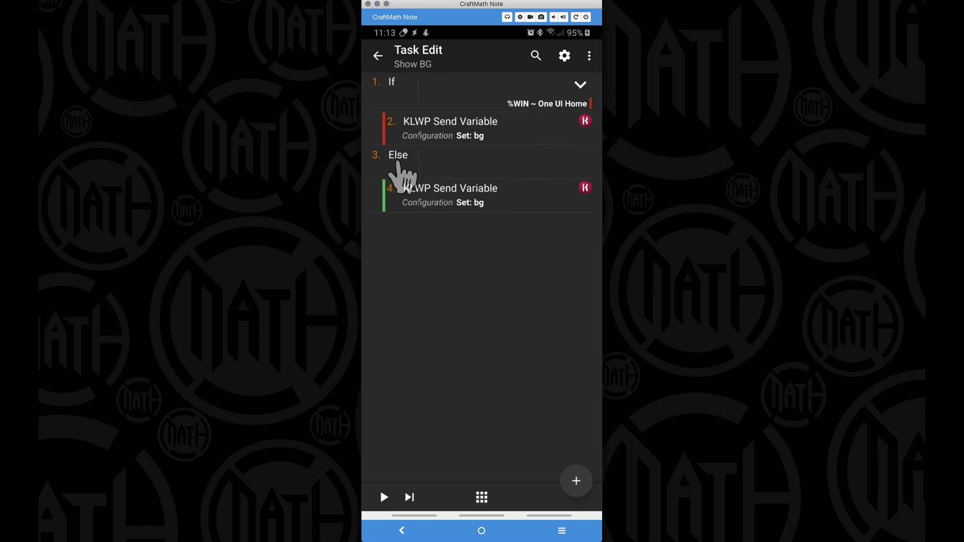
Examine the configuration of the Else branch's KLWP Send Variable action and return to the profile list
{"action": "left_click", "coordinate": [477, 201]}
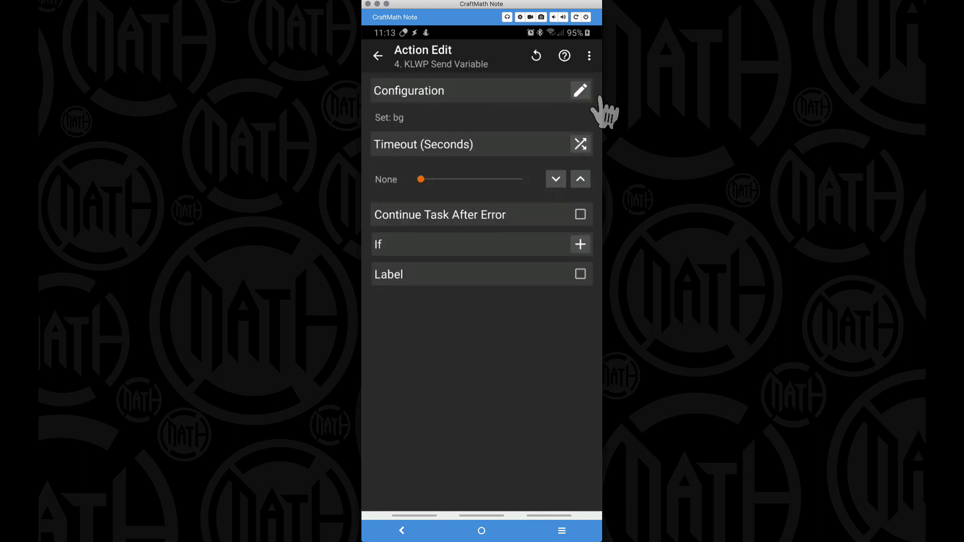
{"action": "left_click", "coordinate": [580, 91]}
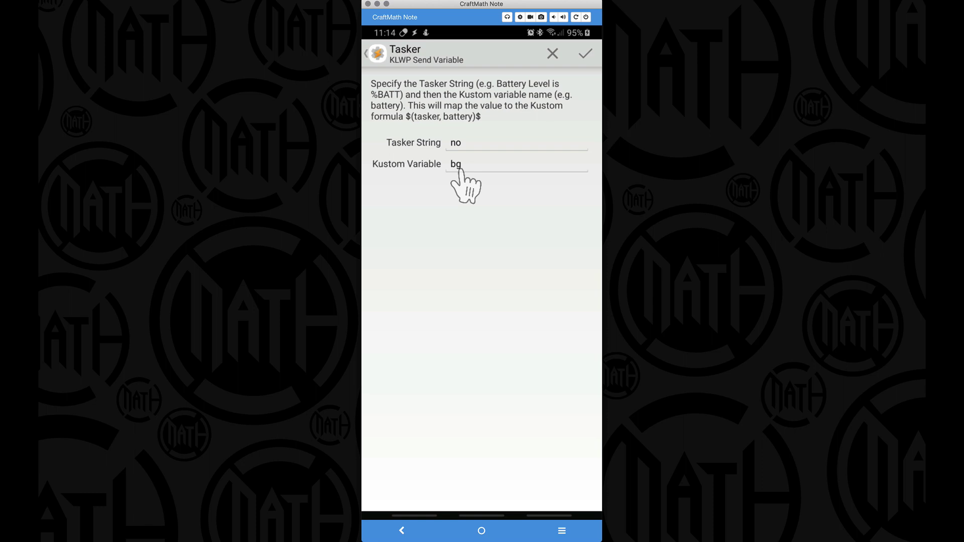
{"action": "left_click", "coordinate": [585, 54]}
{"action": "left_click", "coordinate": [377, 56]}
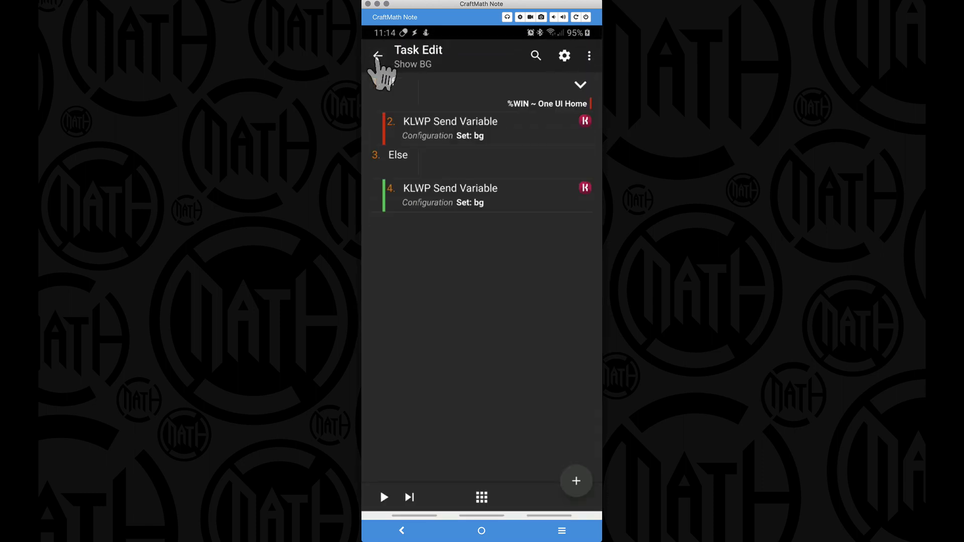
{"action": "left_click", "coordinate": [377, 56]}
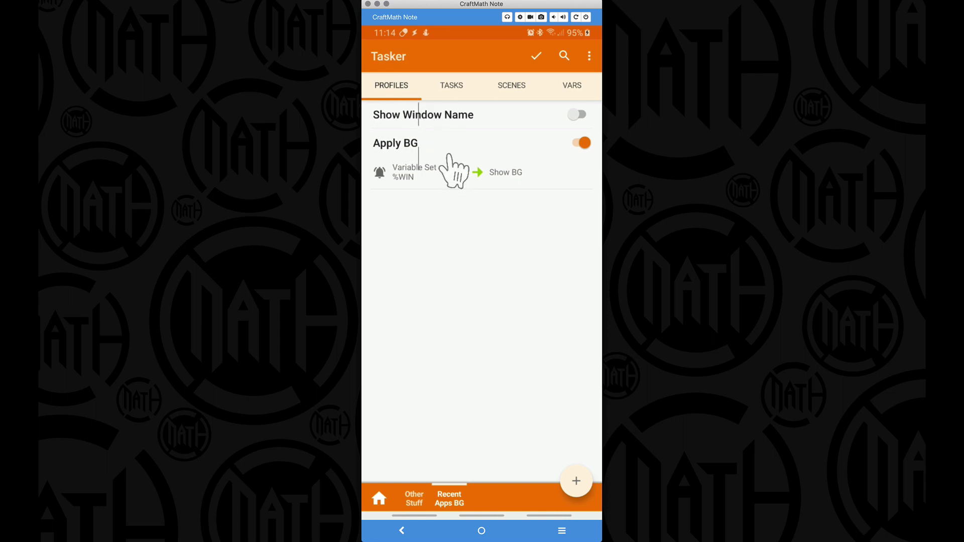
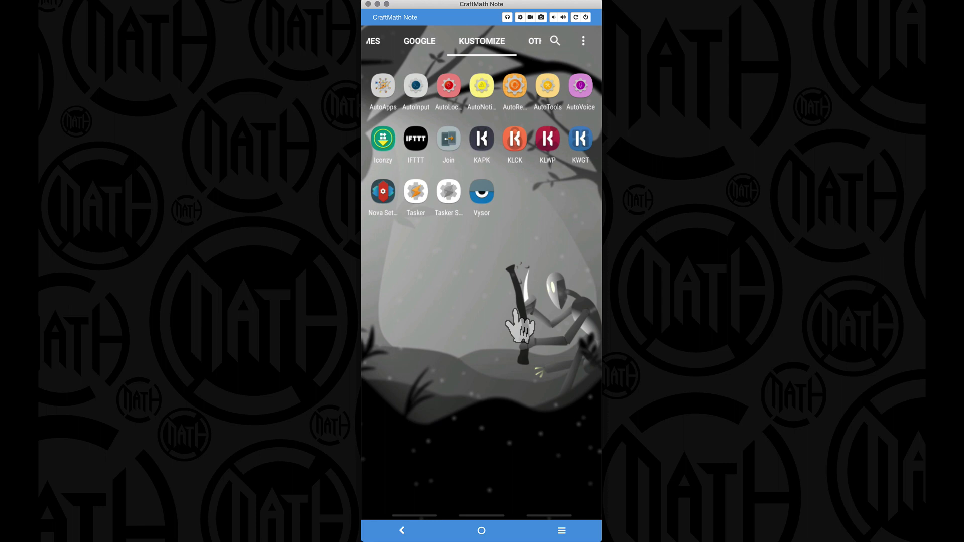
Switch to the KLWP wallpaper editor through the home and recent apps screens and open the BG Image item's settings
{"action": "right_click", "coordinate": [520, 327]}
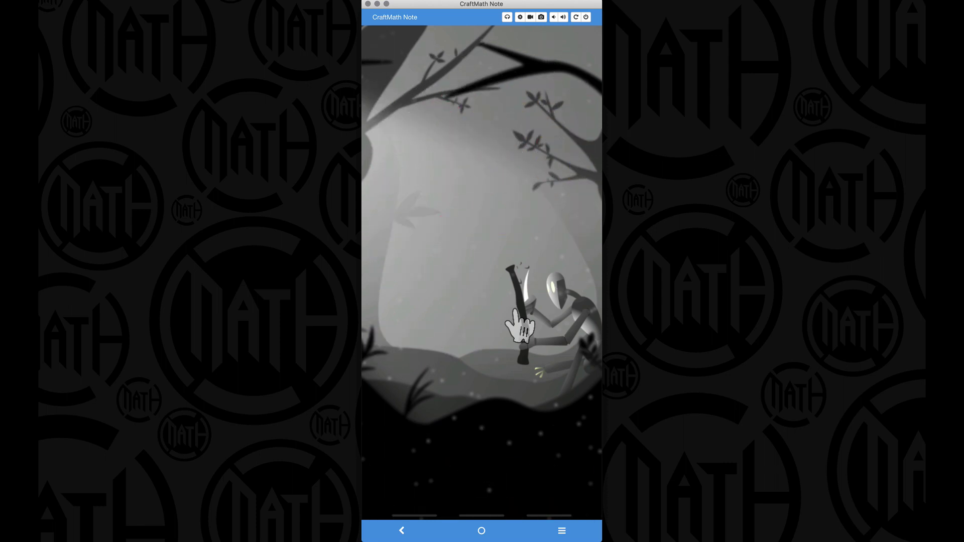
{"action": "key", "text": "ctrl+s"}
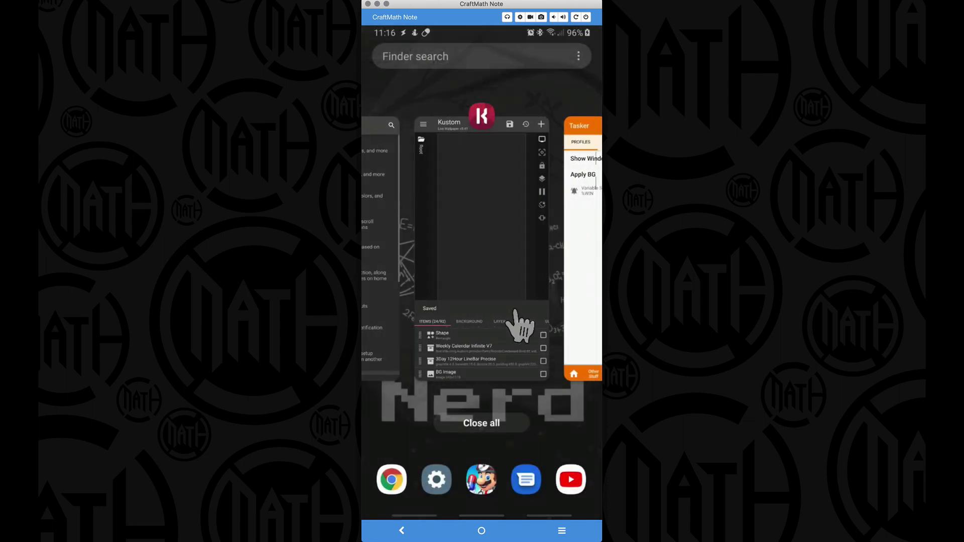
{"action": "left_click", "coordinate": [513, 410]}
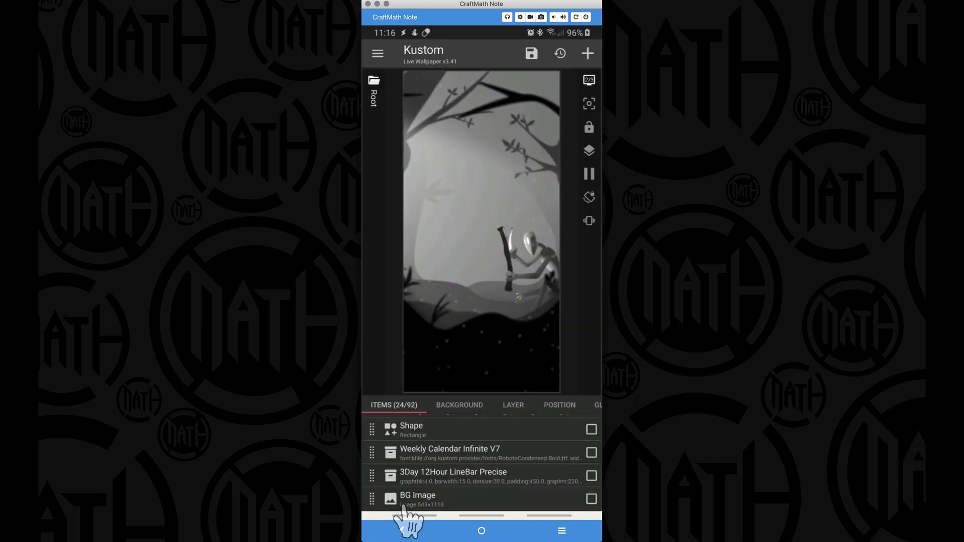
{"action": "left_click", "coordinate": [418, 499]}
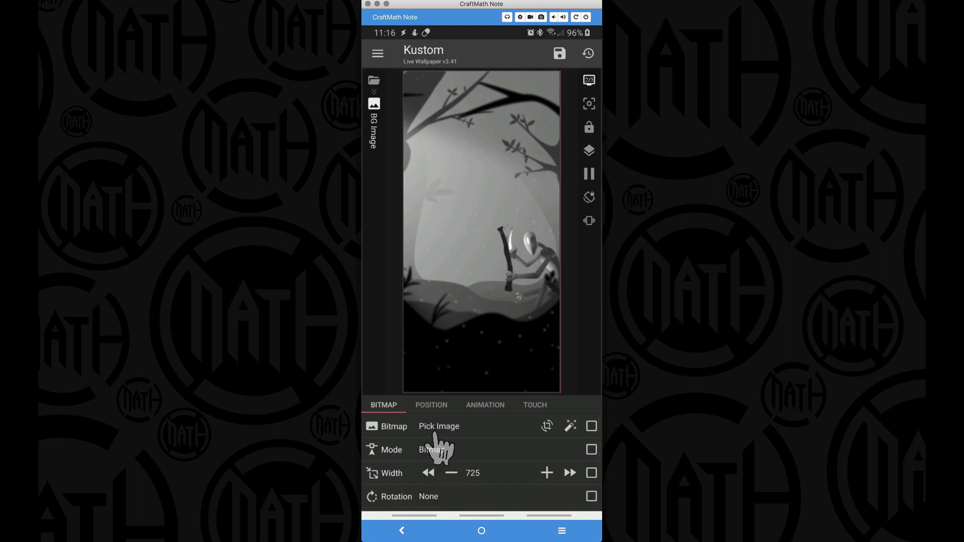
Examine the switch formula behind the BG Image item's Fade In animation and return to the animation settings
{"action": "left_click", "coordinate": [485, 405]}
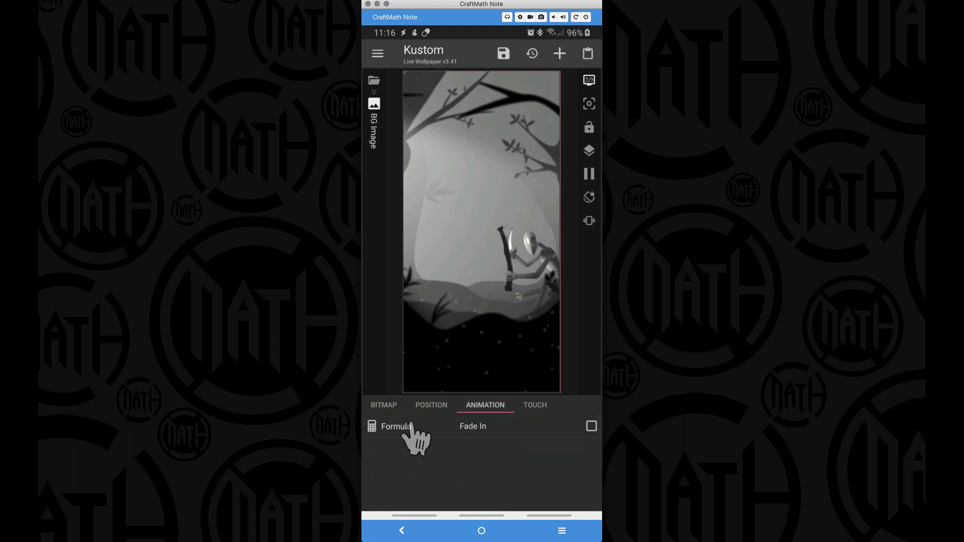
{"action": "left_click", "coordinate": [483, 430]}
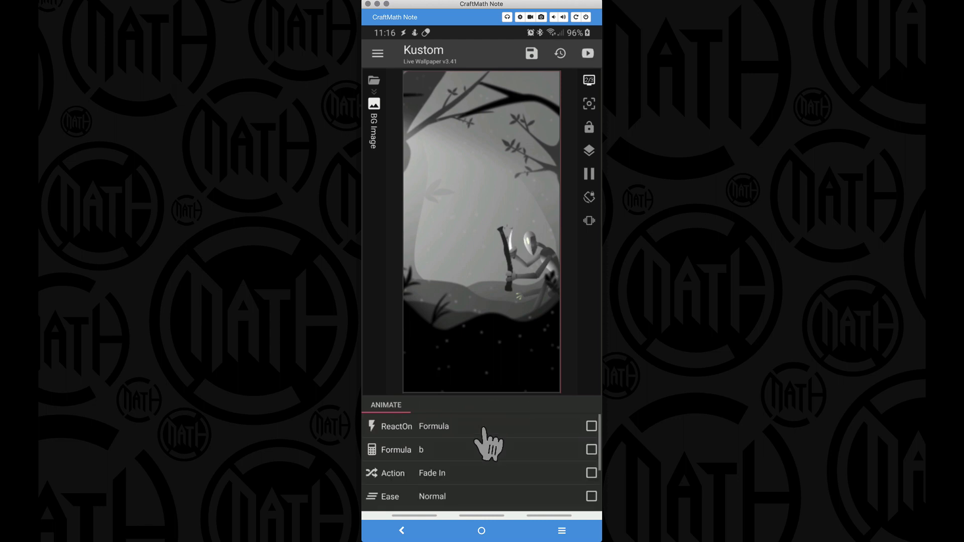
{"action": "left_click", "coordinate": [434, 454]}
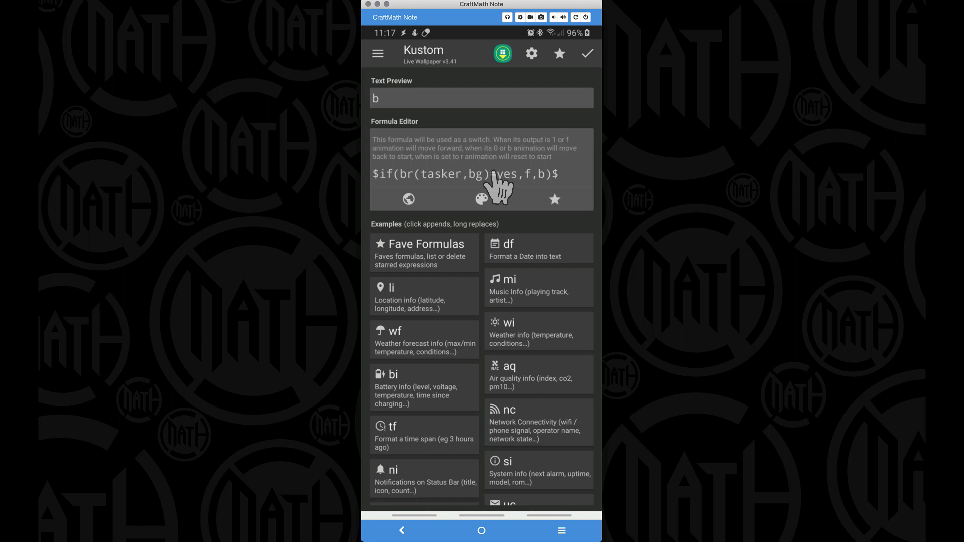
{"action": "left_click", "coordinate": [587, 53]}
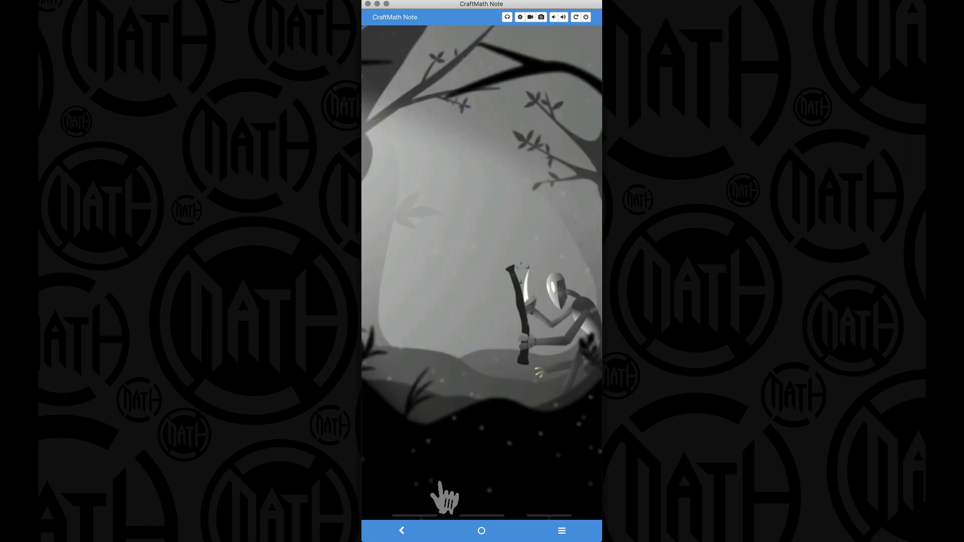
Test the background switch by opening the recent apps screen from the home screen and going back home
{"action": "left_click_drag", "start_coordinate": [440, 483], "coordinate": [440, 481]}
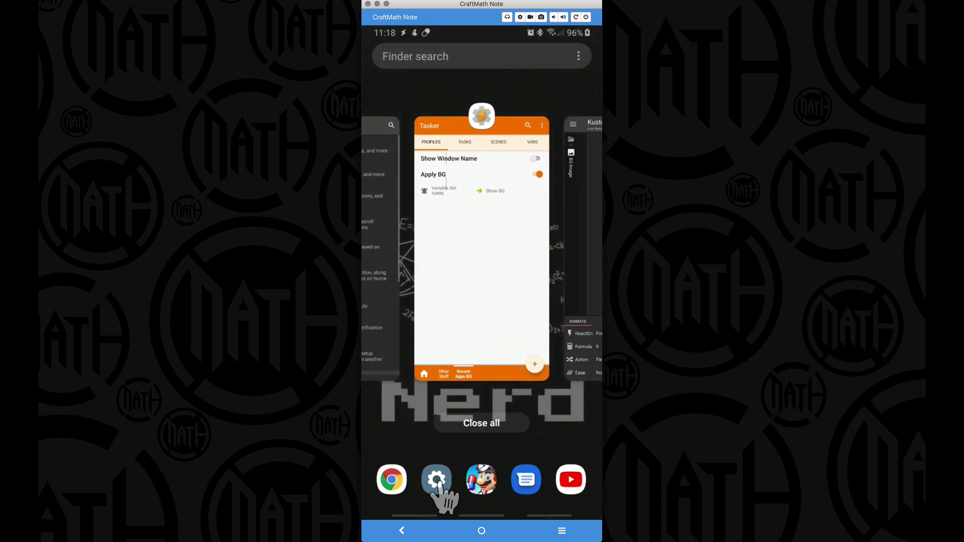
{"action": "left_click_drag", "start_coordinate": [439, 482], "coordinate": [440, 485]}
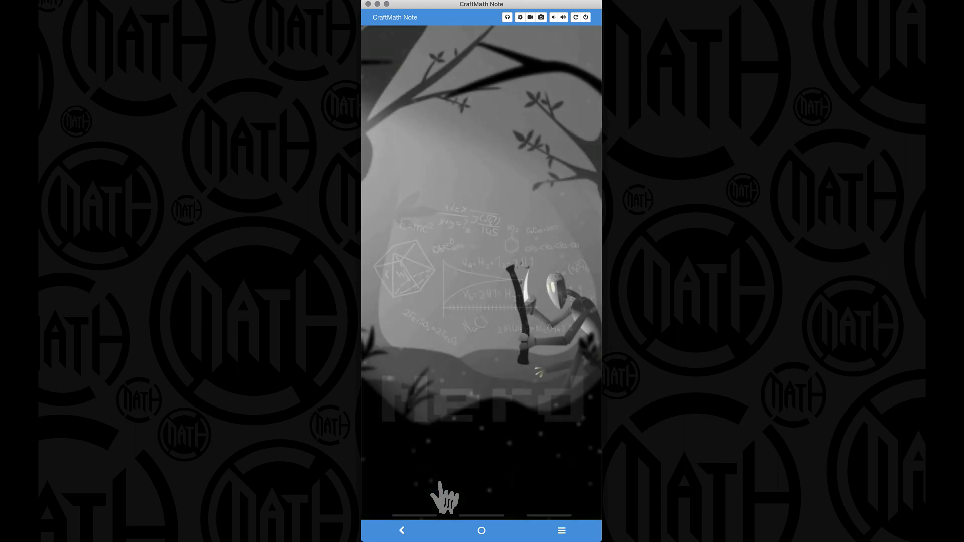